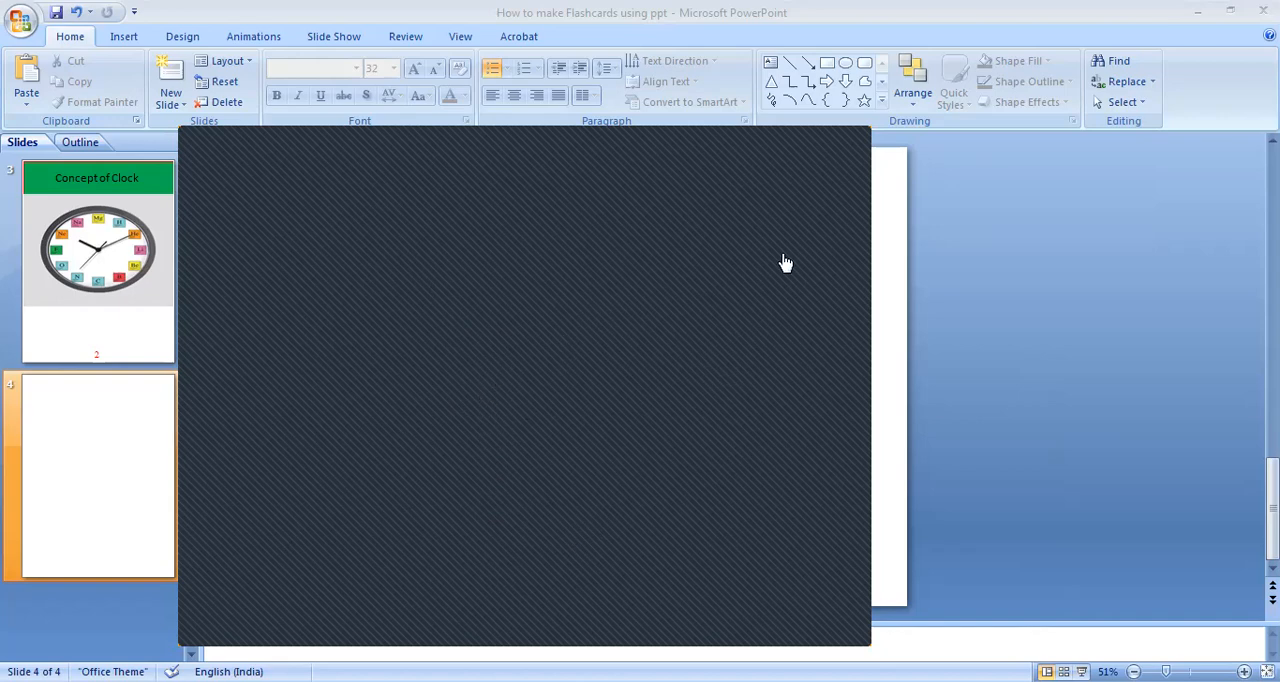
pyautogui.doubleClick(651, 312)
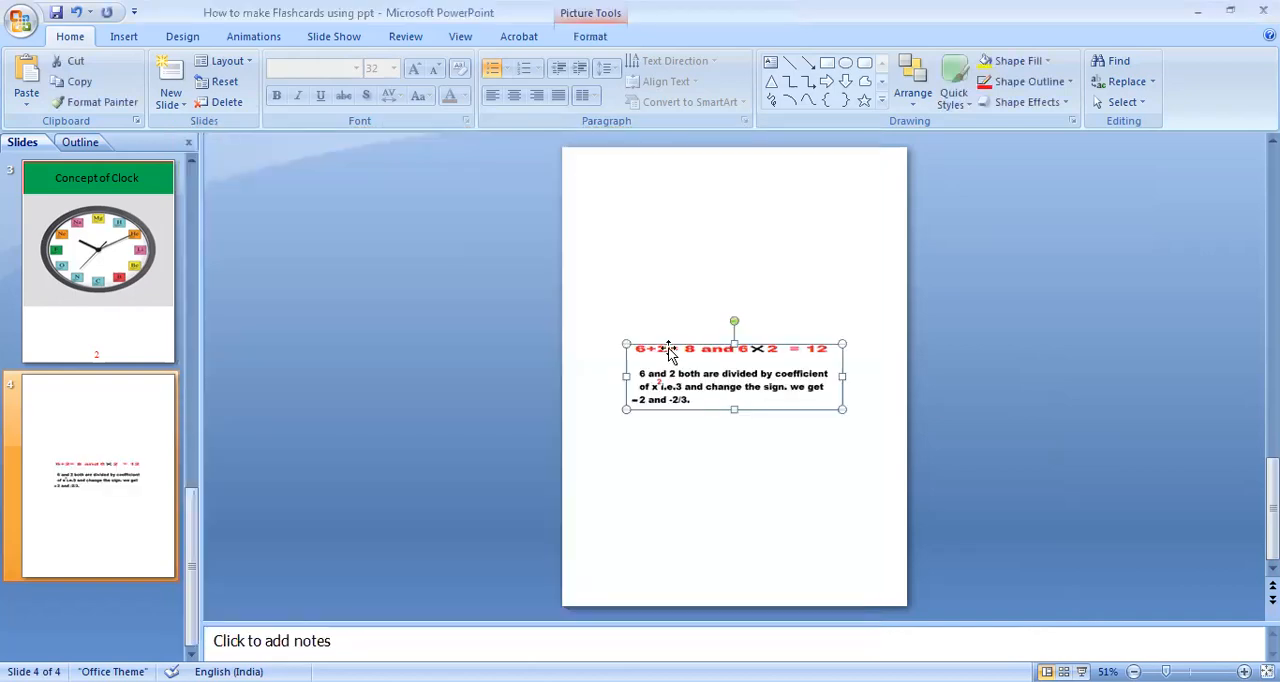
pyautogui.press('Delete')
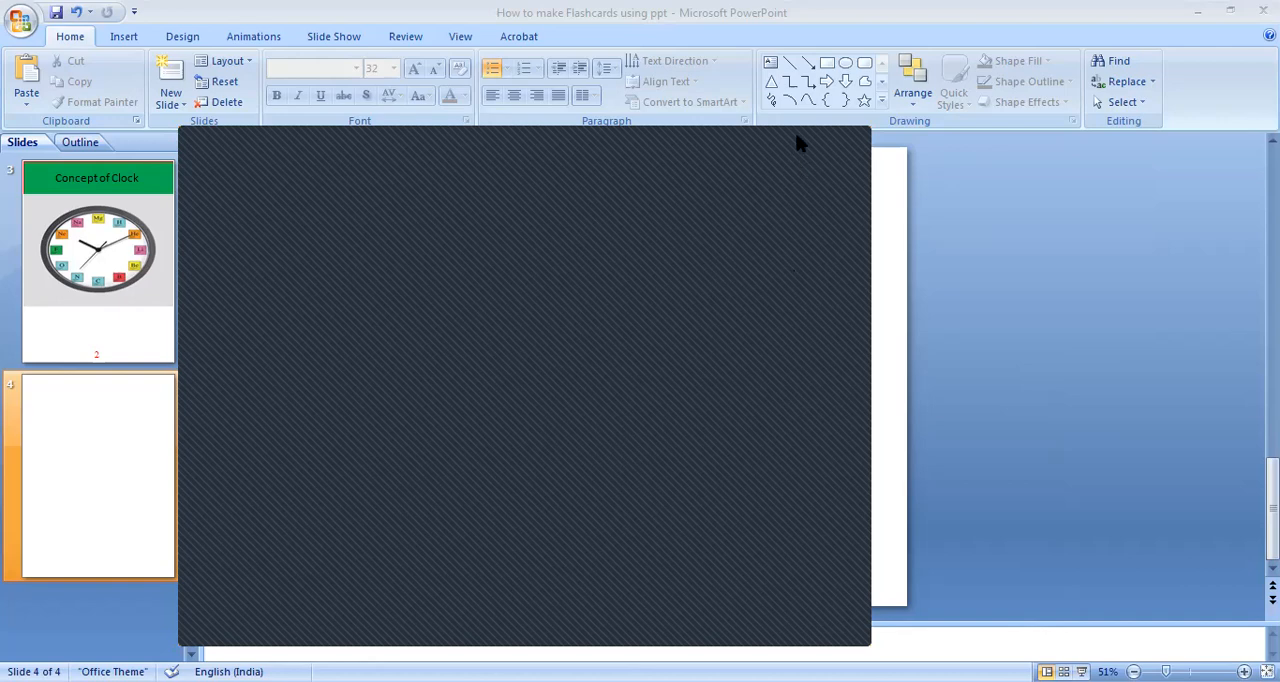
pyautogui.rightClick(651, 293)
pyautogui.click(690, 344)
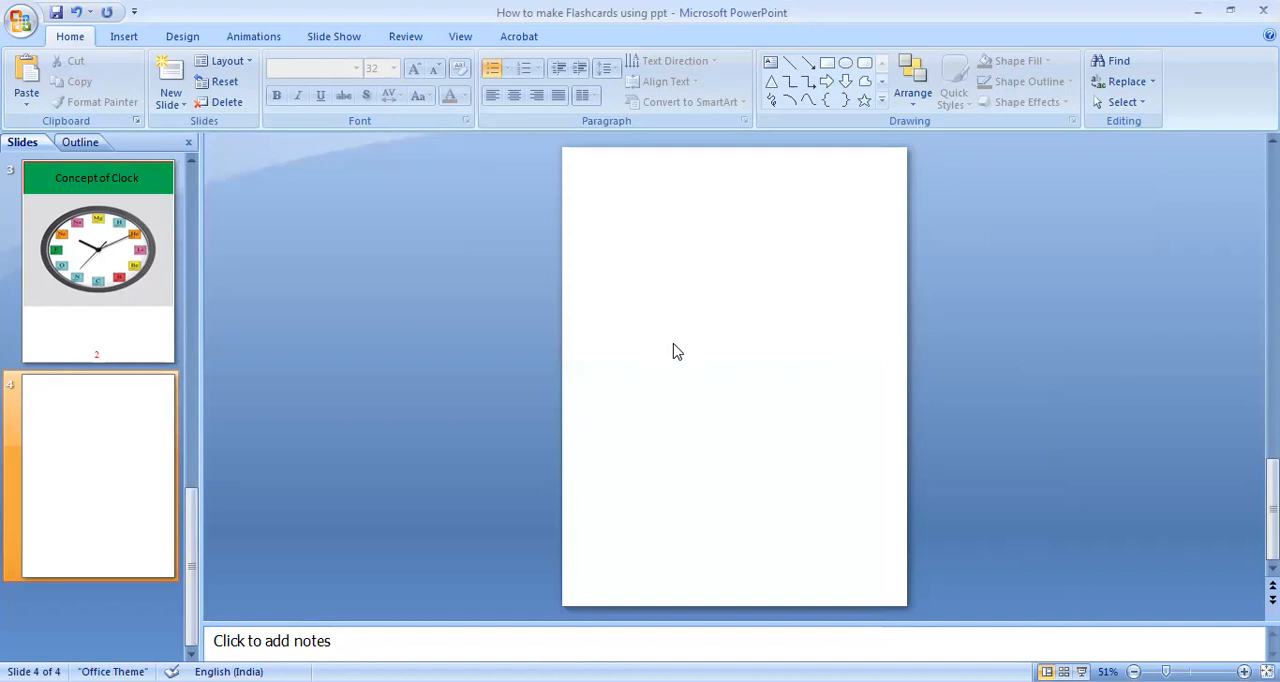
pyautogui.rightClick(673, 343)
pyautogui.click(688, 398)
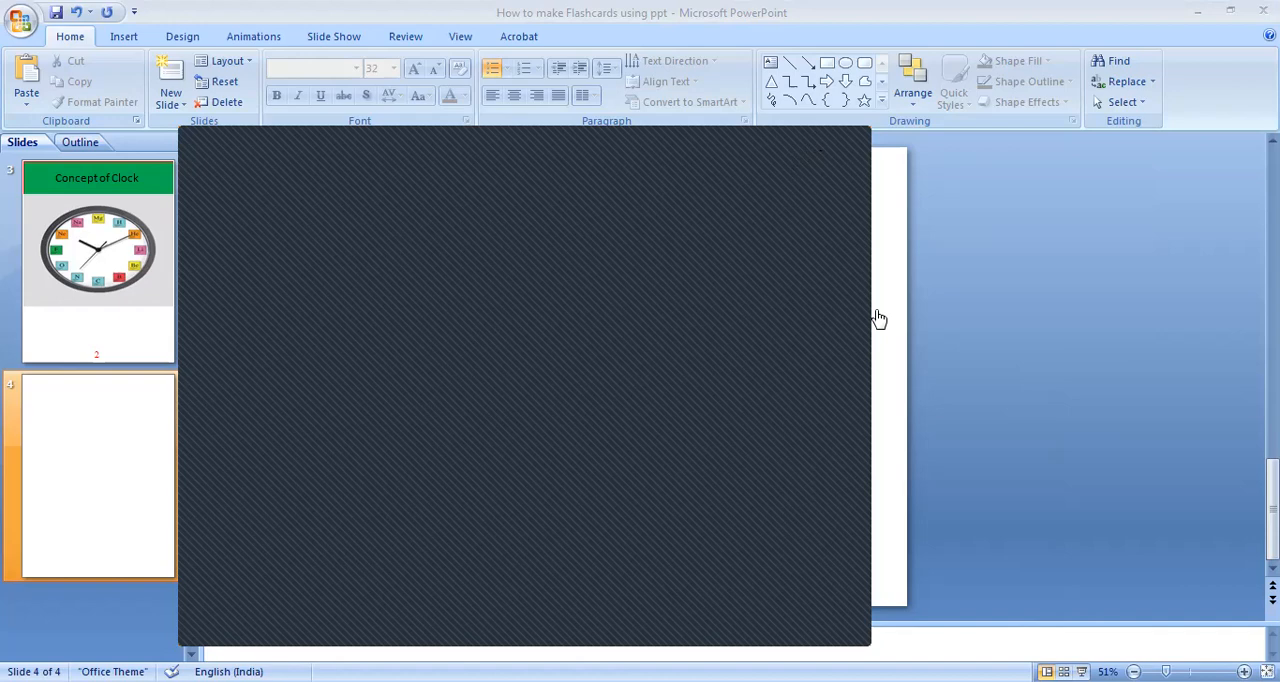
pyautogui.rightClick(714, 281)
pyautogui.click(743, 343)
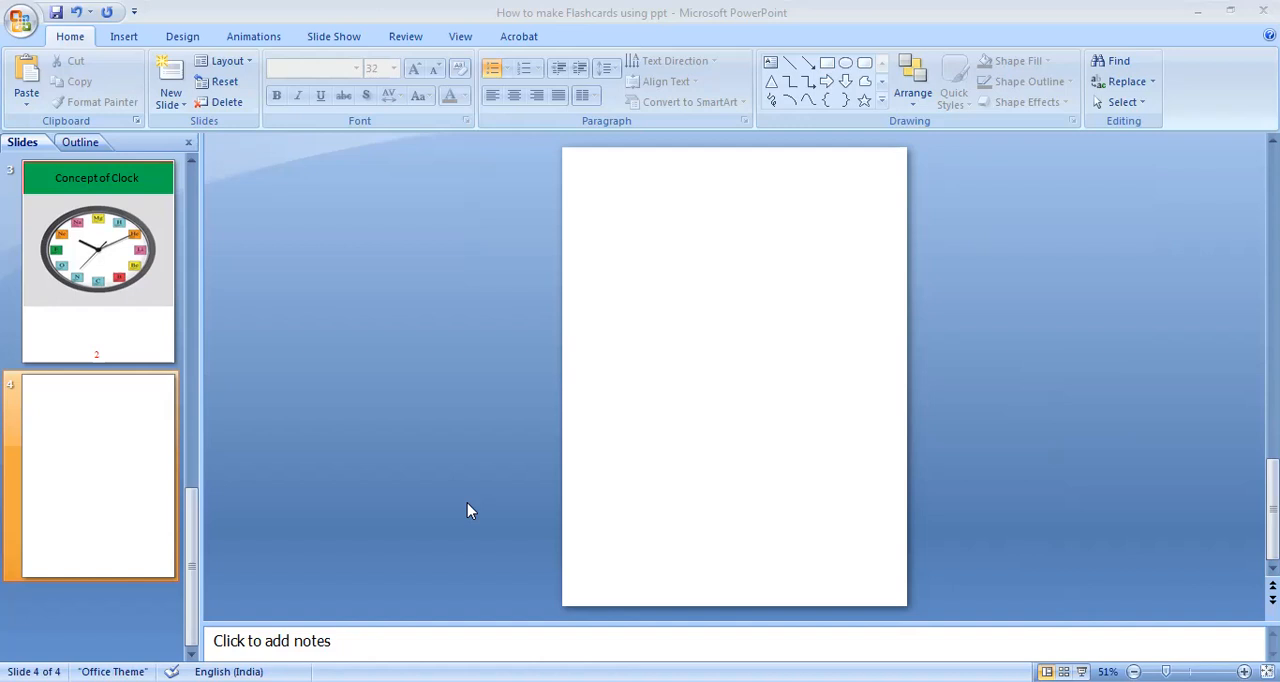
pyautogui.rightClick(719, 323)
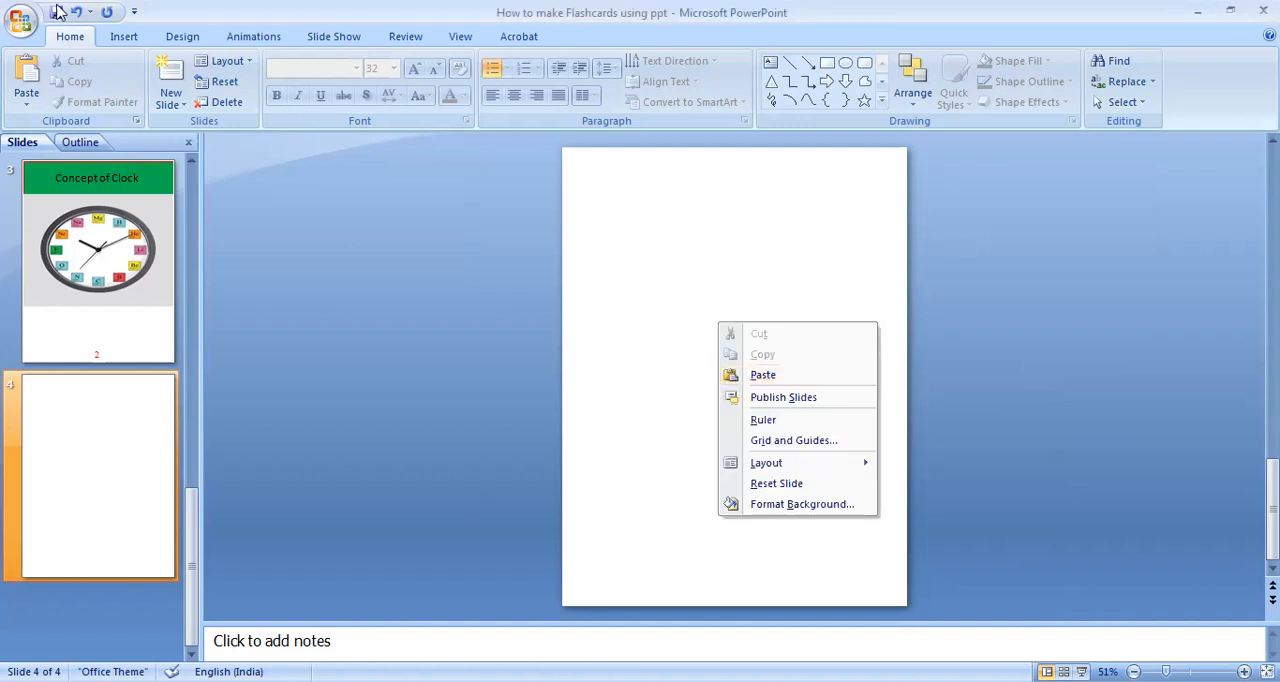
# Insert the Apple logo picture, the JPG file named unnamed, from the Desktop onto slide 4.
pyautogui.click(114, 38)
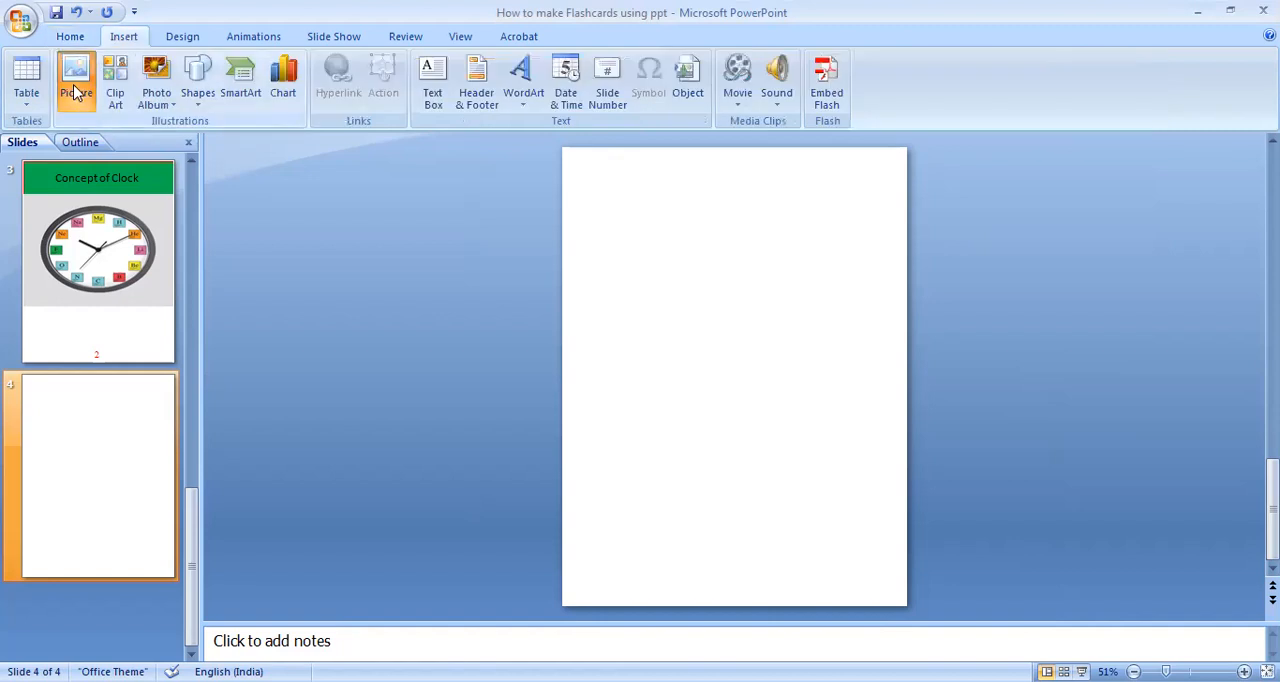
pyautogui.click(77, 92)
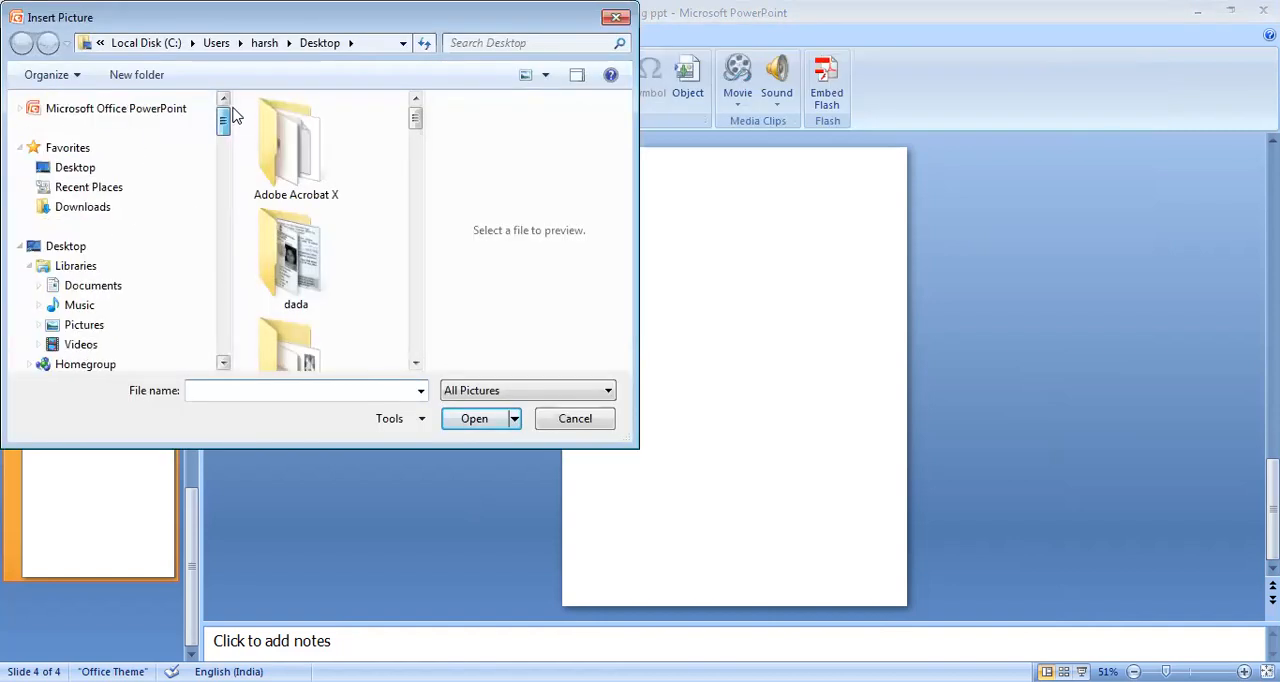
pyautogui.click(123, 167)
pyautogui.moveTo(410, 130); pyautogui.dragTo(423, 337)
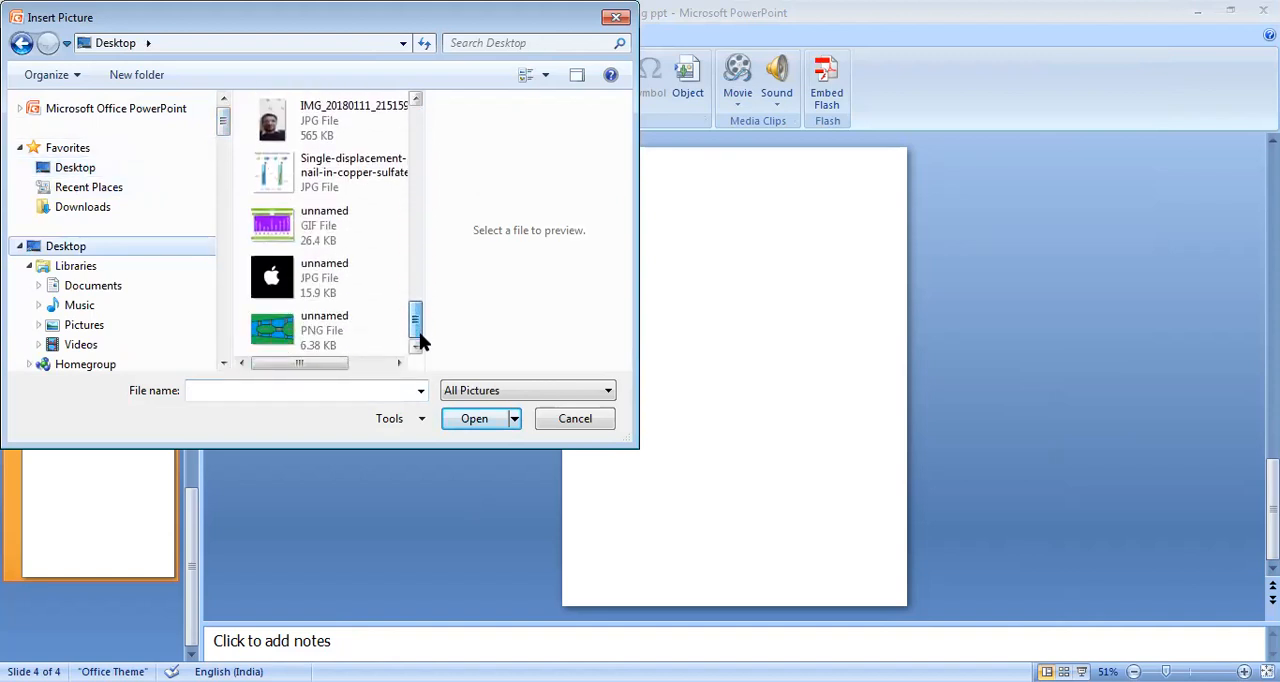
pyautogui.click(336, 296)
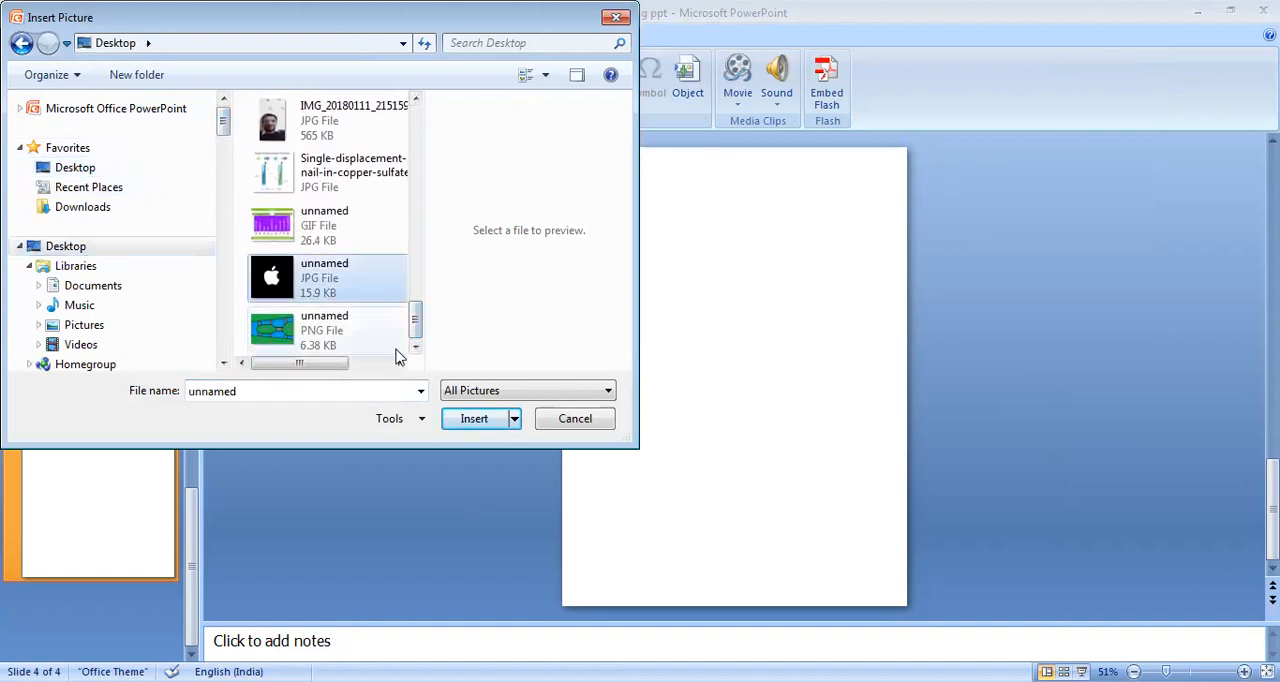
pyautogui.click(468, 417)
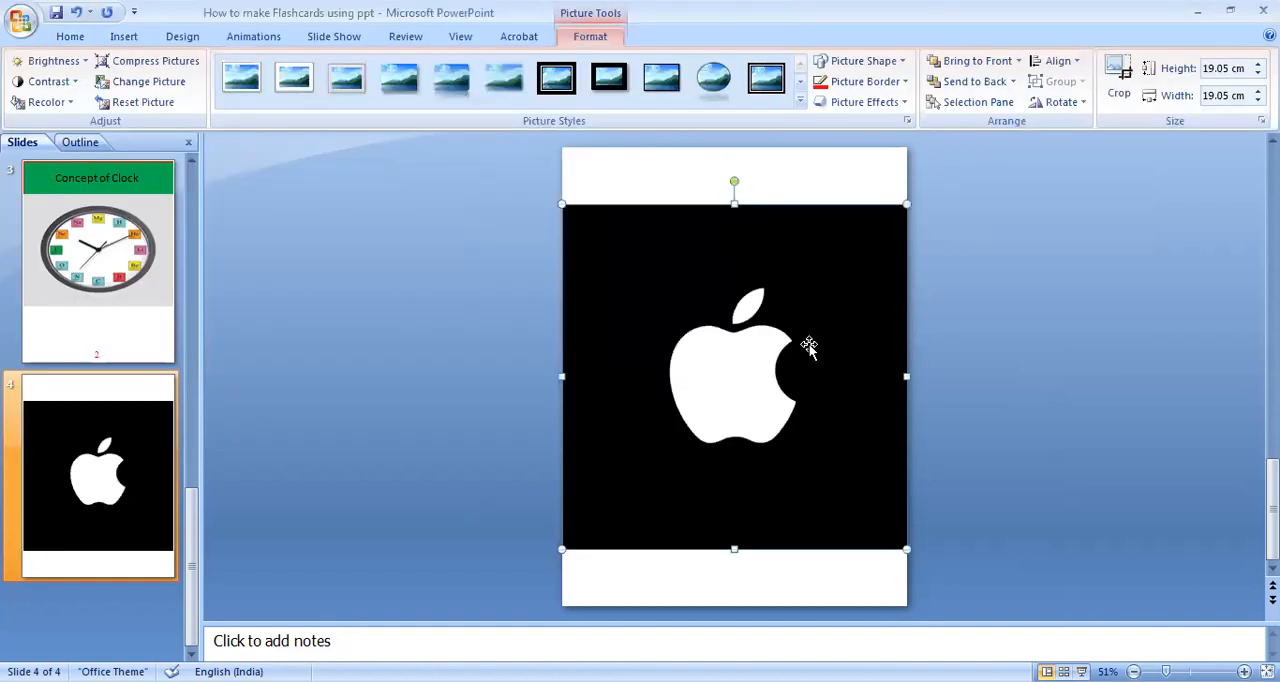
pyautogui.click(990, 288)
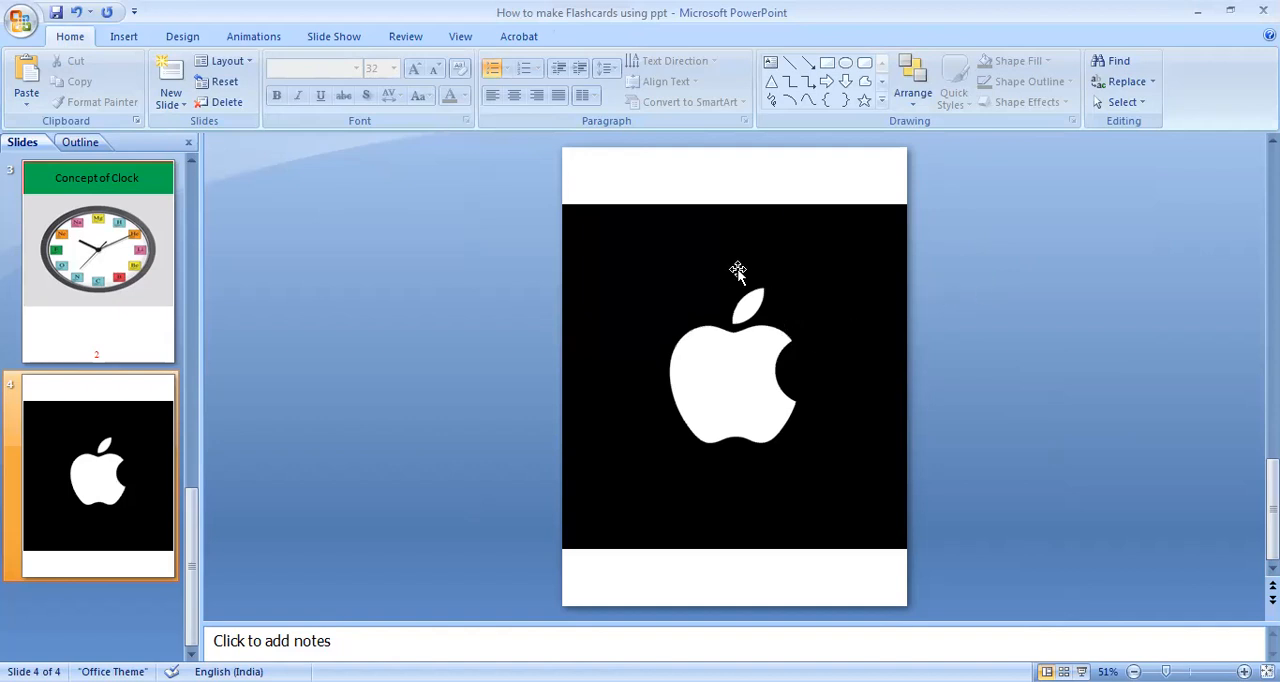
# Add a text box reading "Apple" in the white band above the logo picture.
pyautogui.click(123, 37)
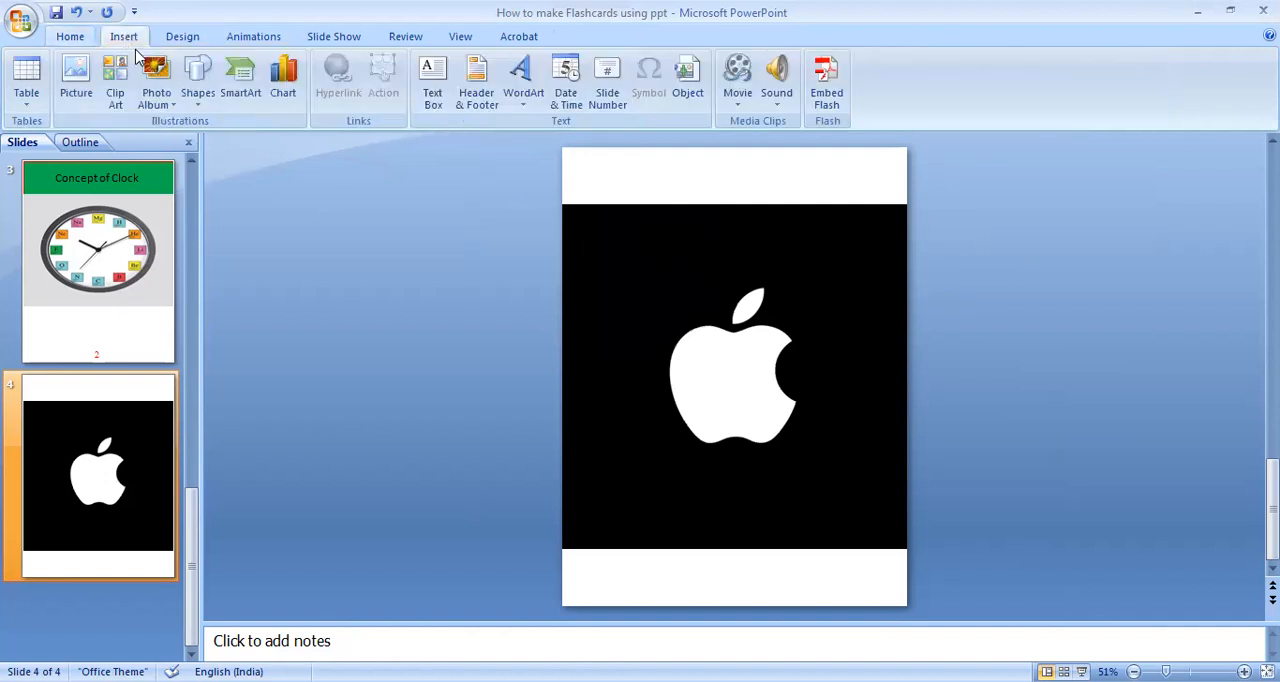
pyautogui.click(433, 100)
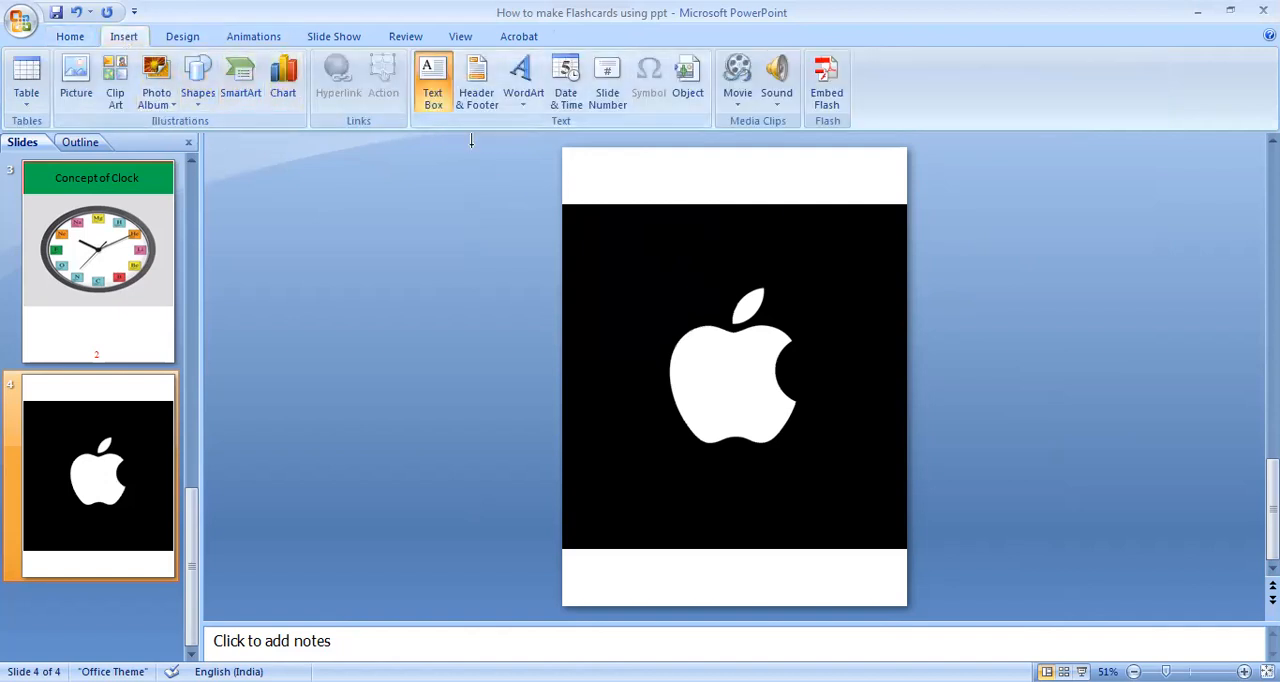
pyautogui.click(574, 178)
pyautogui.write('Apple')
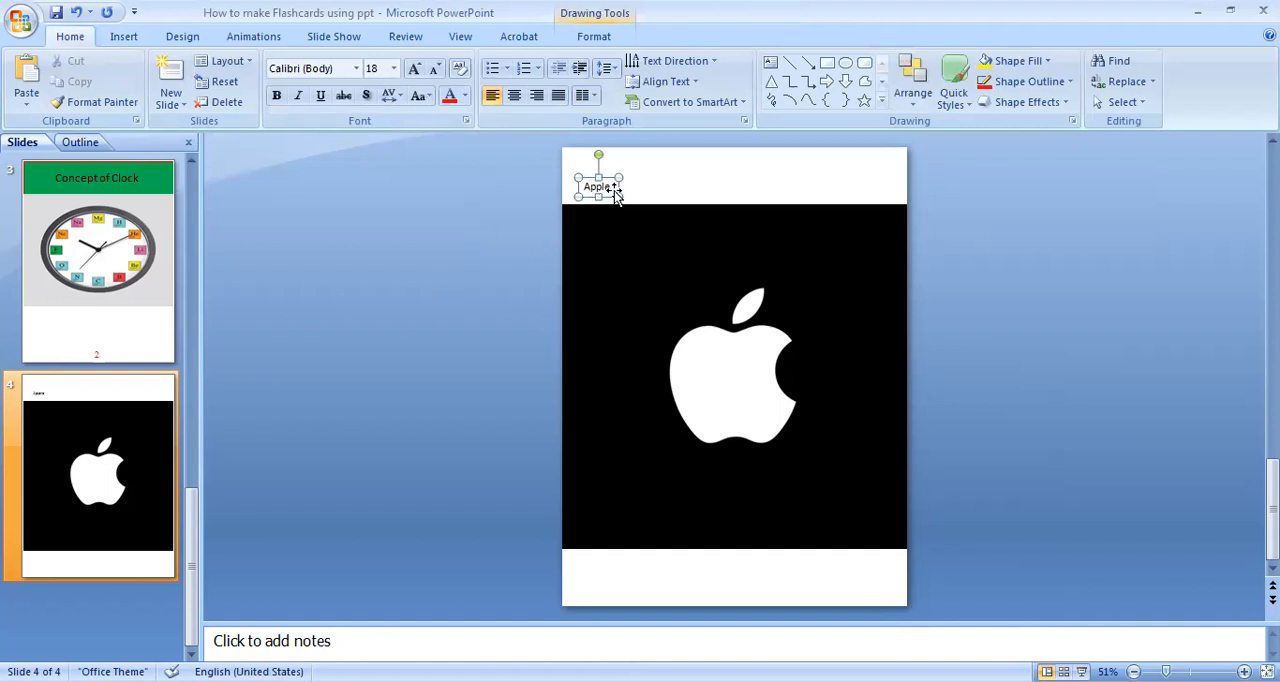
# Format the "Apple" text as bold, red Times New Roman at size 36.
pyautogui.moveTo(613, 186); pyautogui.dragTo(569, 188)
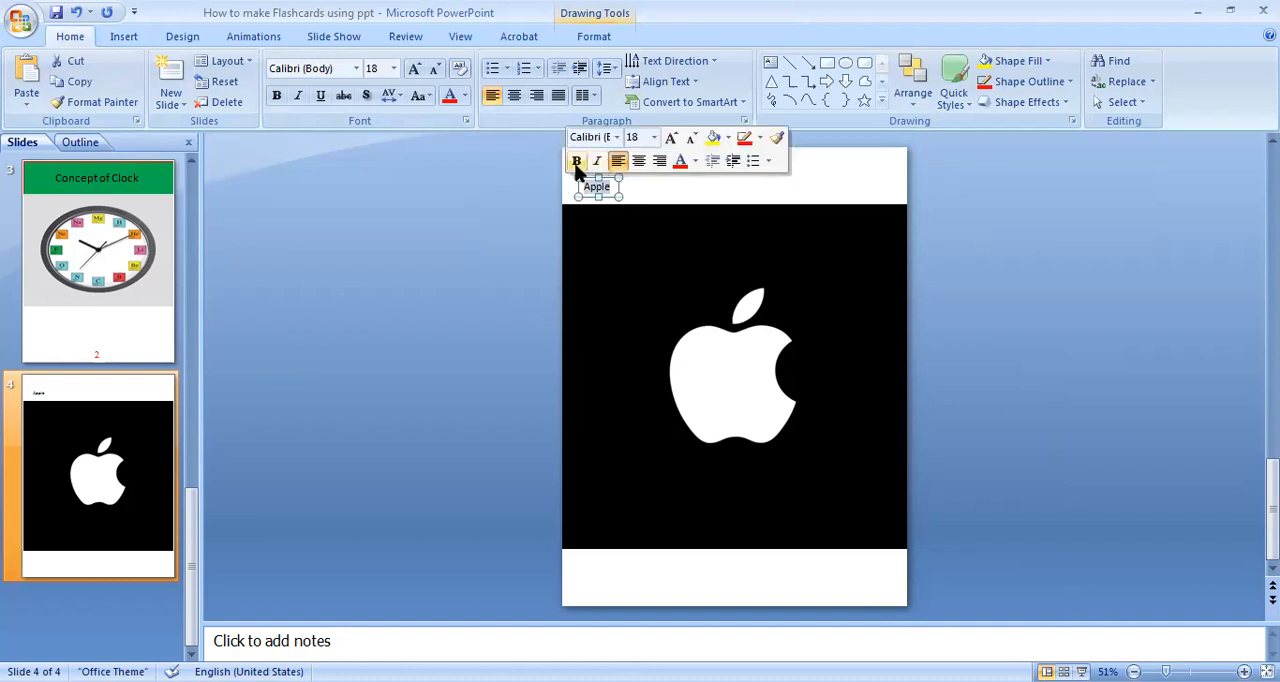
pyautogui.click(577, 162)
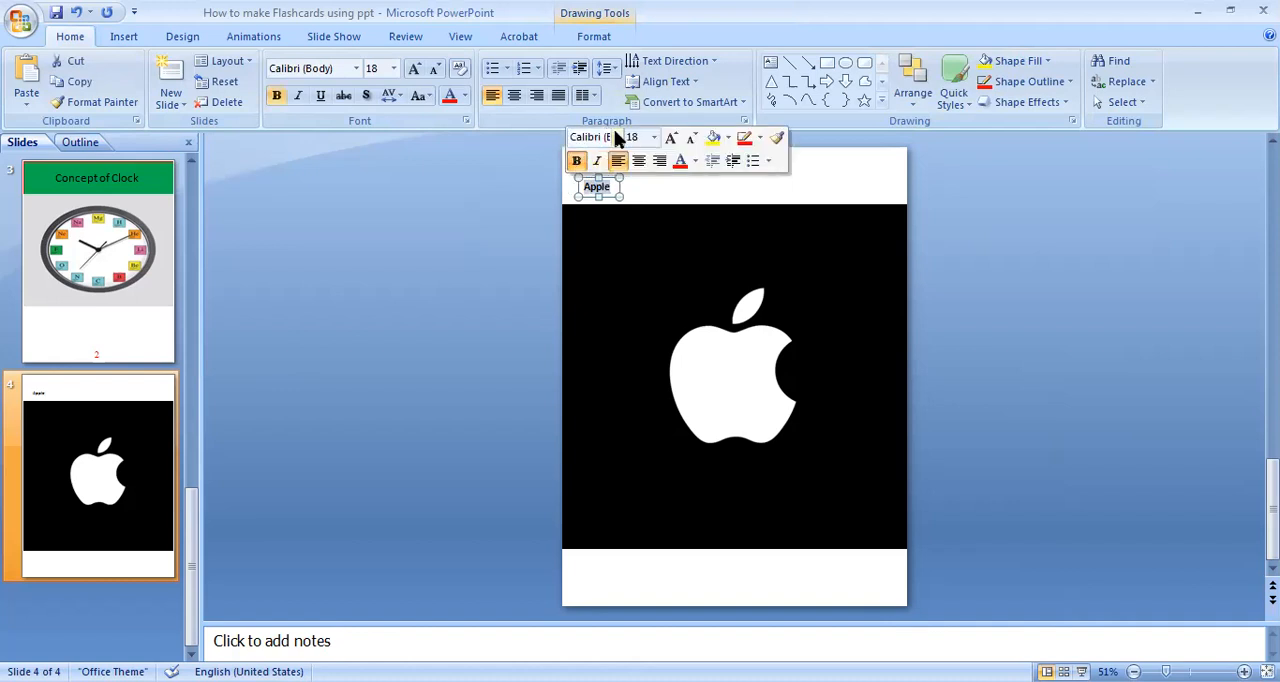
pyautogui.click(617, 138)
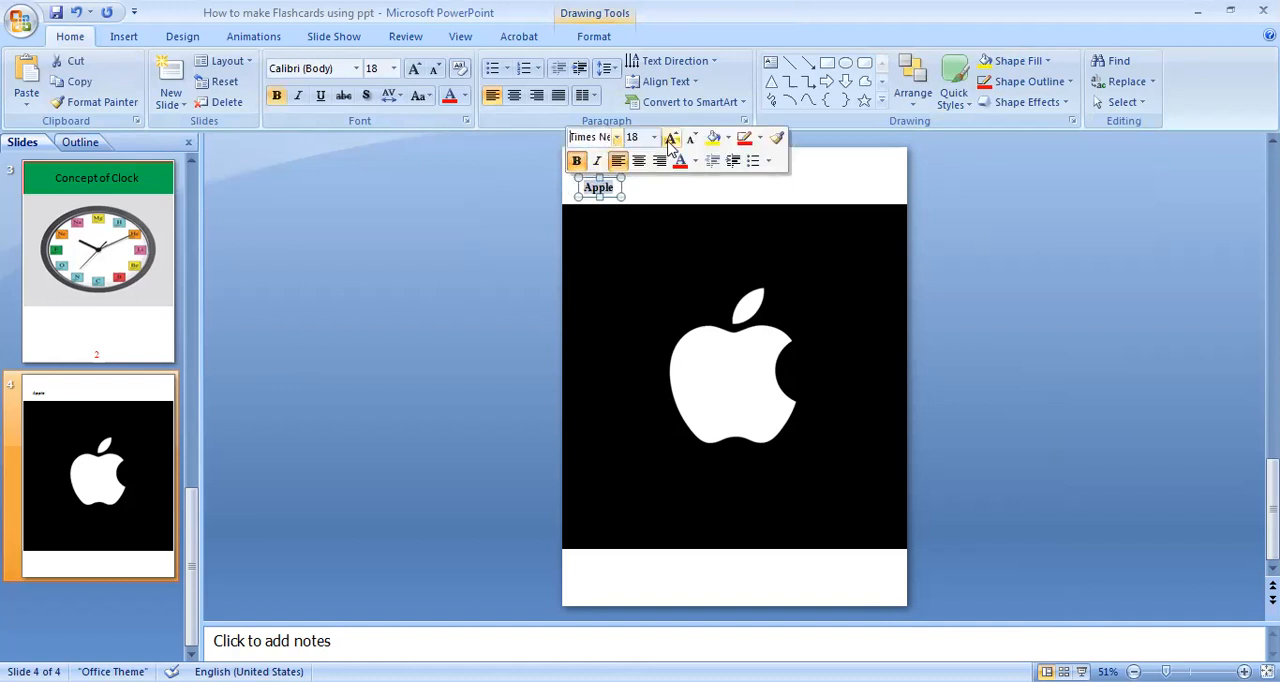
pyautogui.click(672, 141)
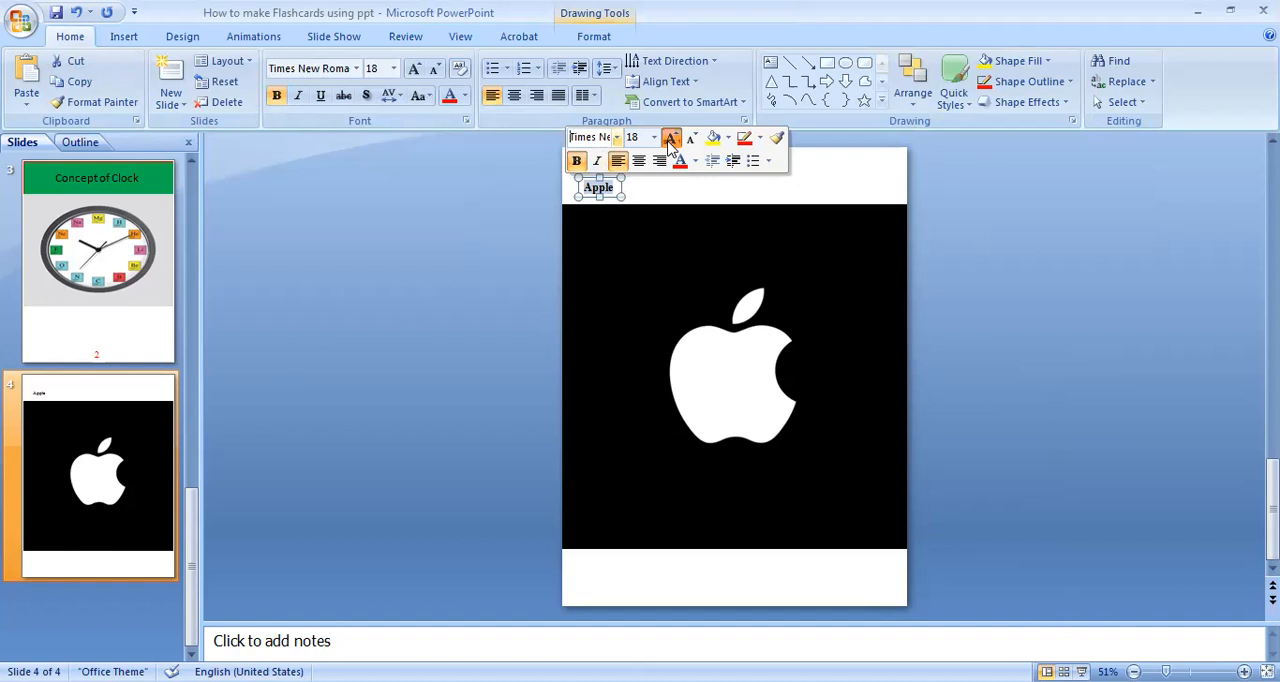
pyautogui.click(673, 144)
pyautogui.click(673, 145)
pyautogui.click(672, 141)
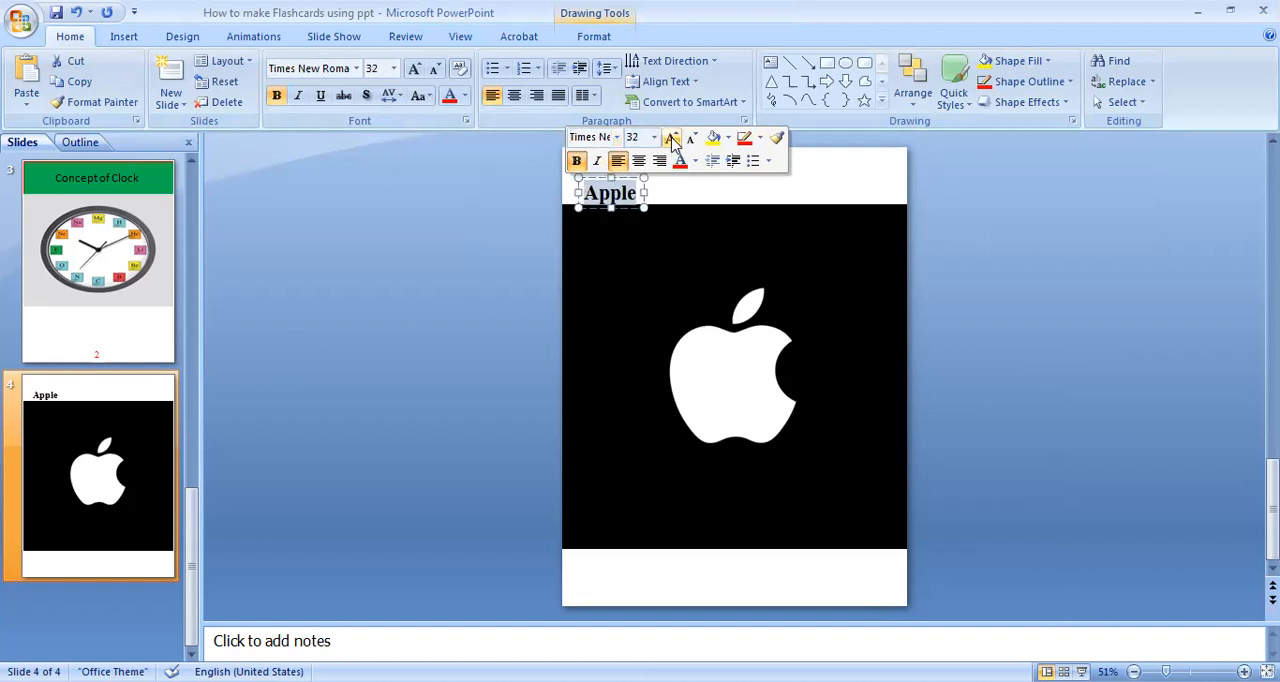
pyautogui.click(672, 141)
pyautogui.click(680, 161)
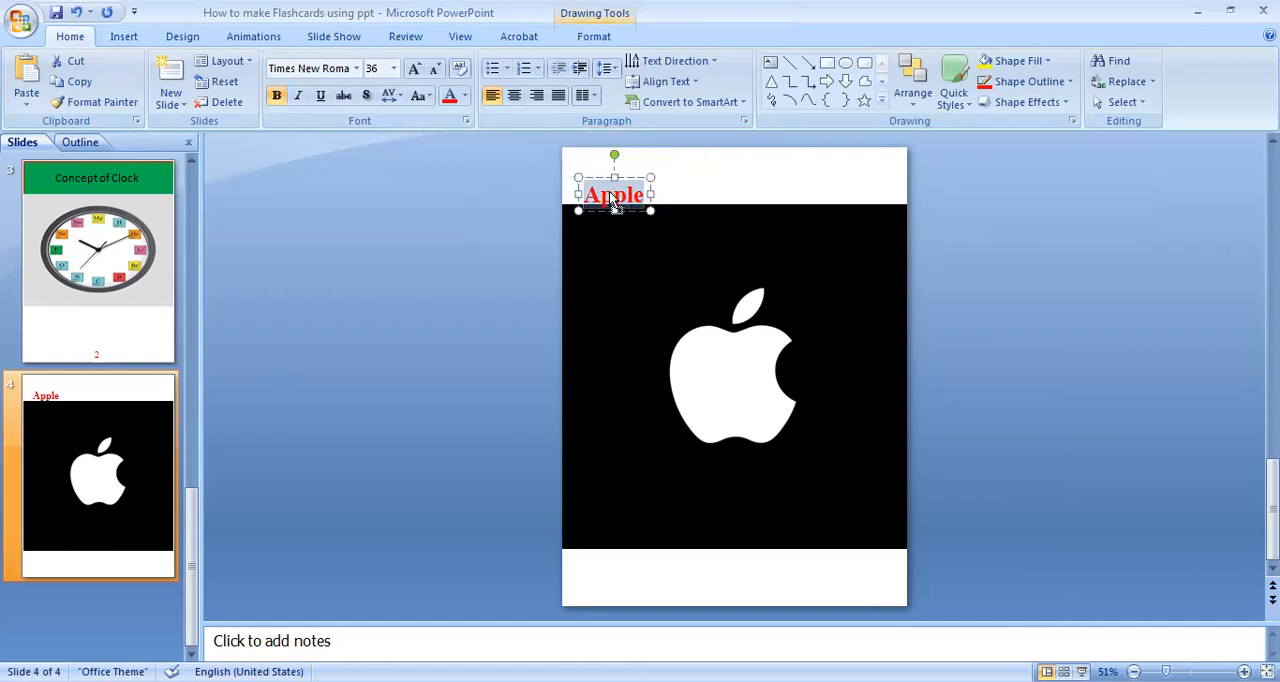
# Center the "Apple" title and fit its text box across the slide's full width along the top edge.
pyautogui.click(628, 195)
pyautogui.moveTo(650, 194); pyautogui.dragTo(906, 226)
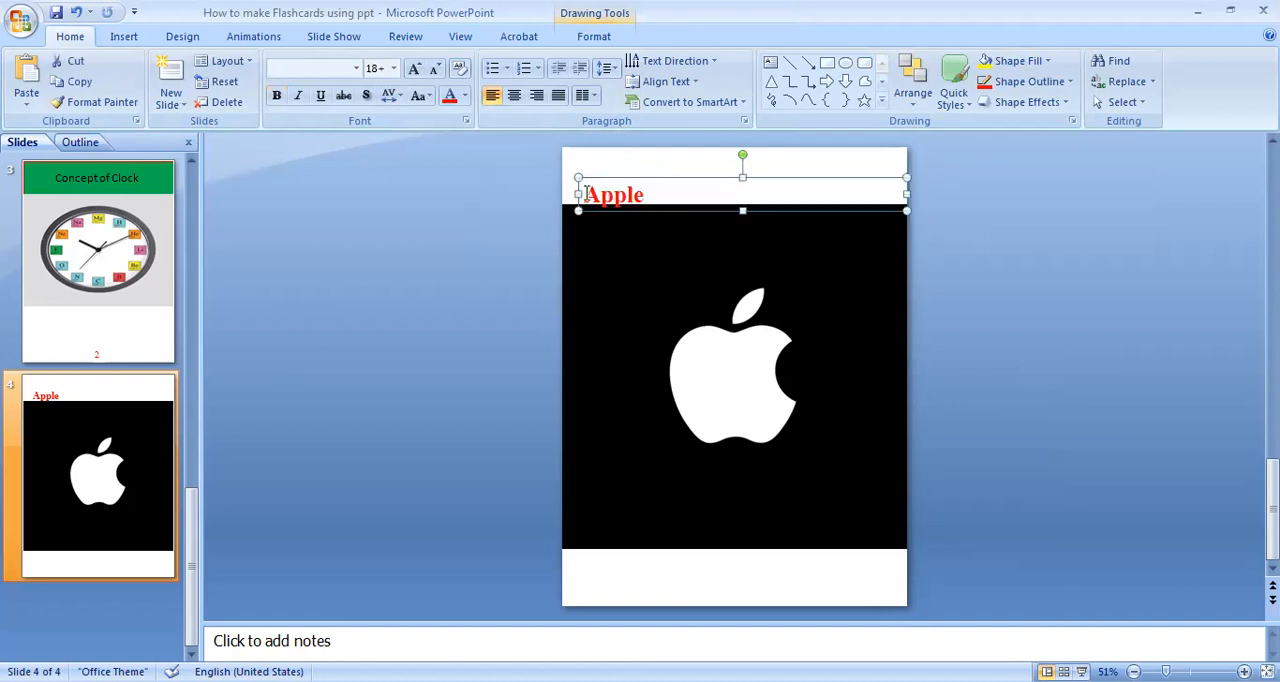
pyautogui.click(514, 95)
pyautogui.moveTo(697, 177); pyautogui.dragTo(696, 146)
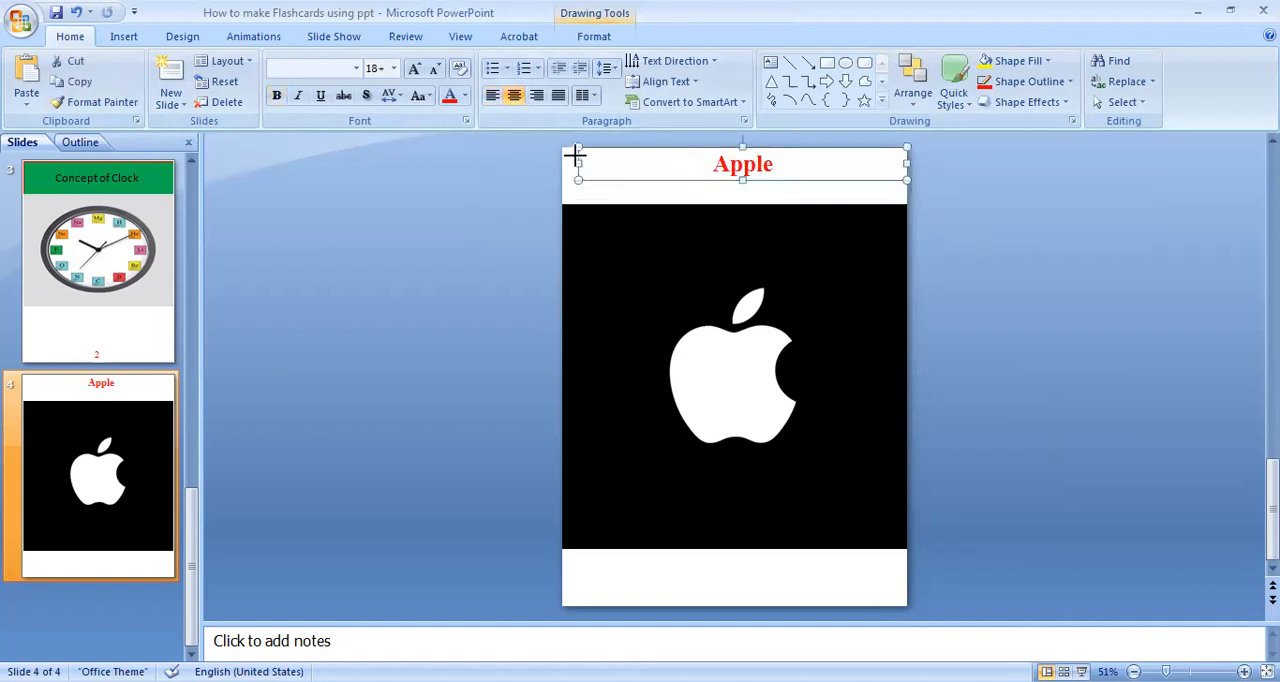
pyautogui.moveTo(575, 155); pyautogui.dragTo(562, 160)
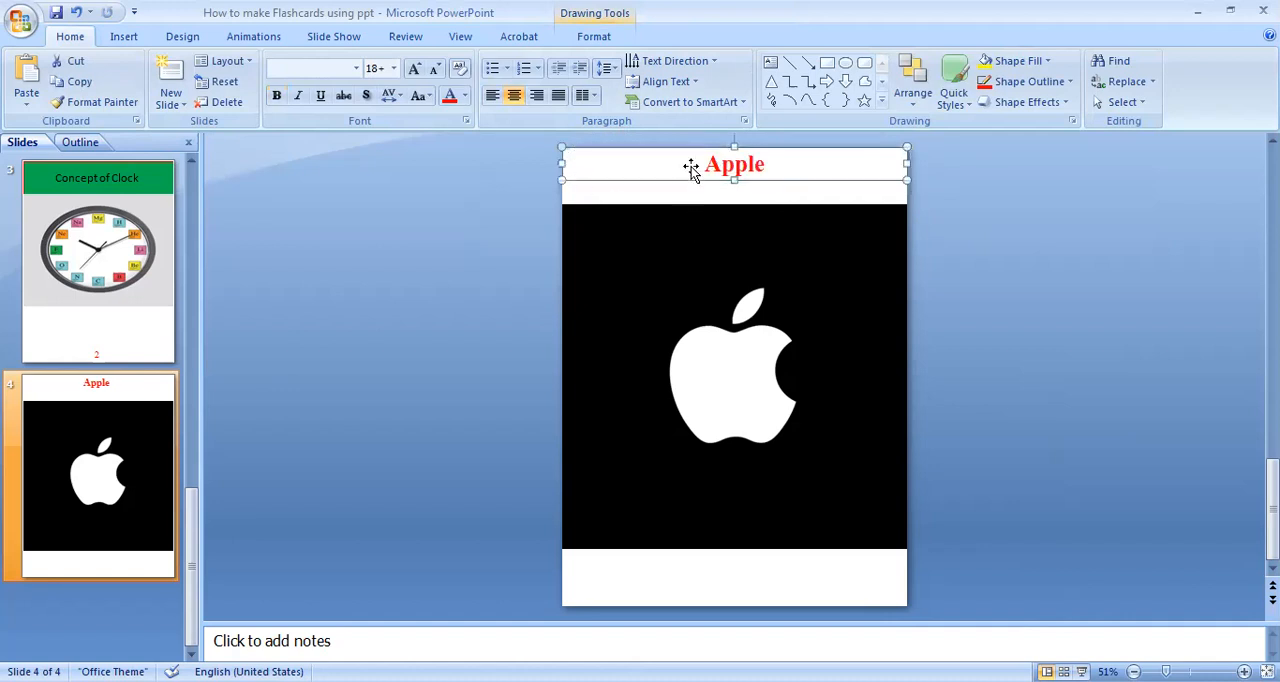
# Give the "Apple" title box a yellow fill and a blue outline.
pyautogui.doubleClick(691, 167)
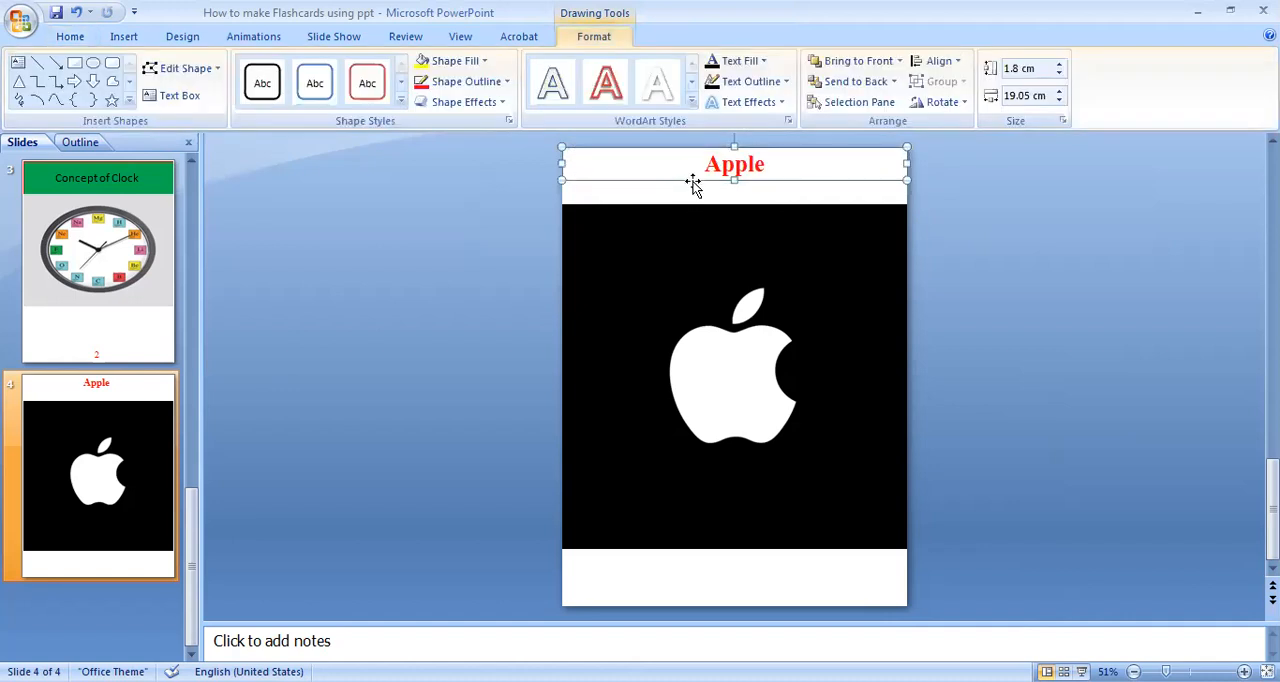
pyautogui.rightClick(692, 179)
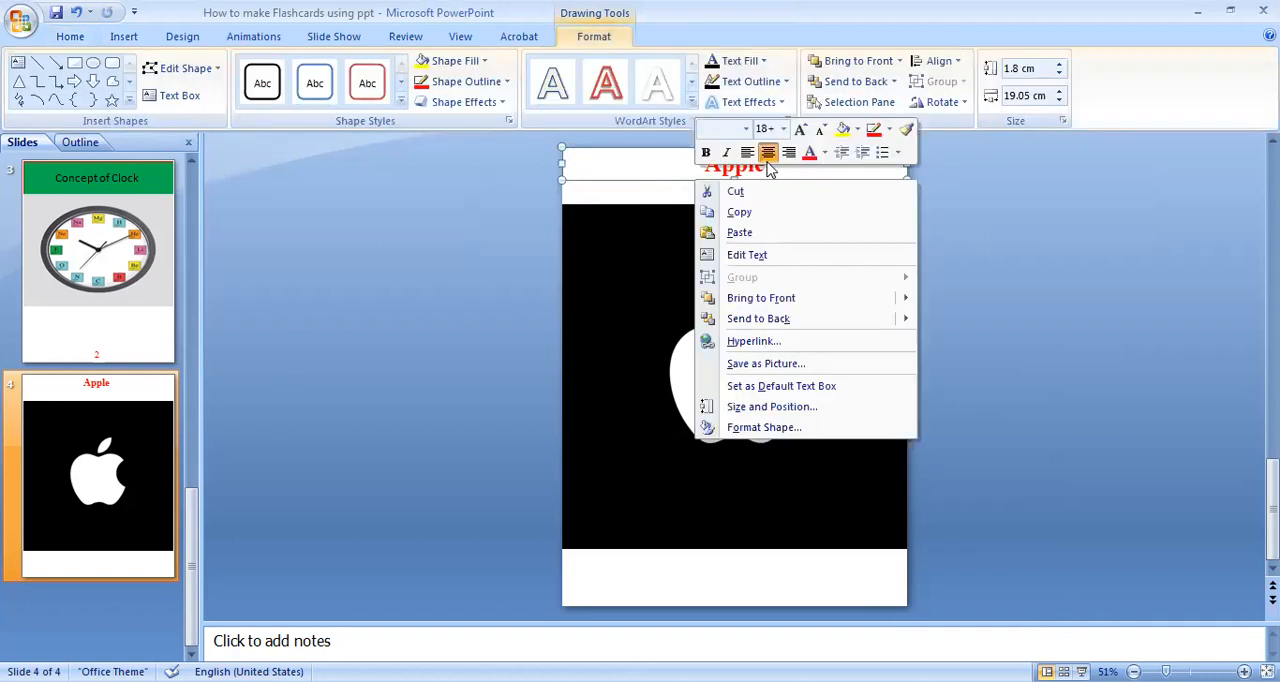
pyautogui.click(839, 134)
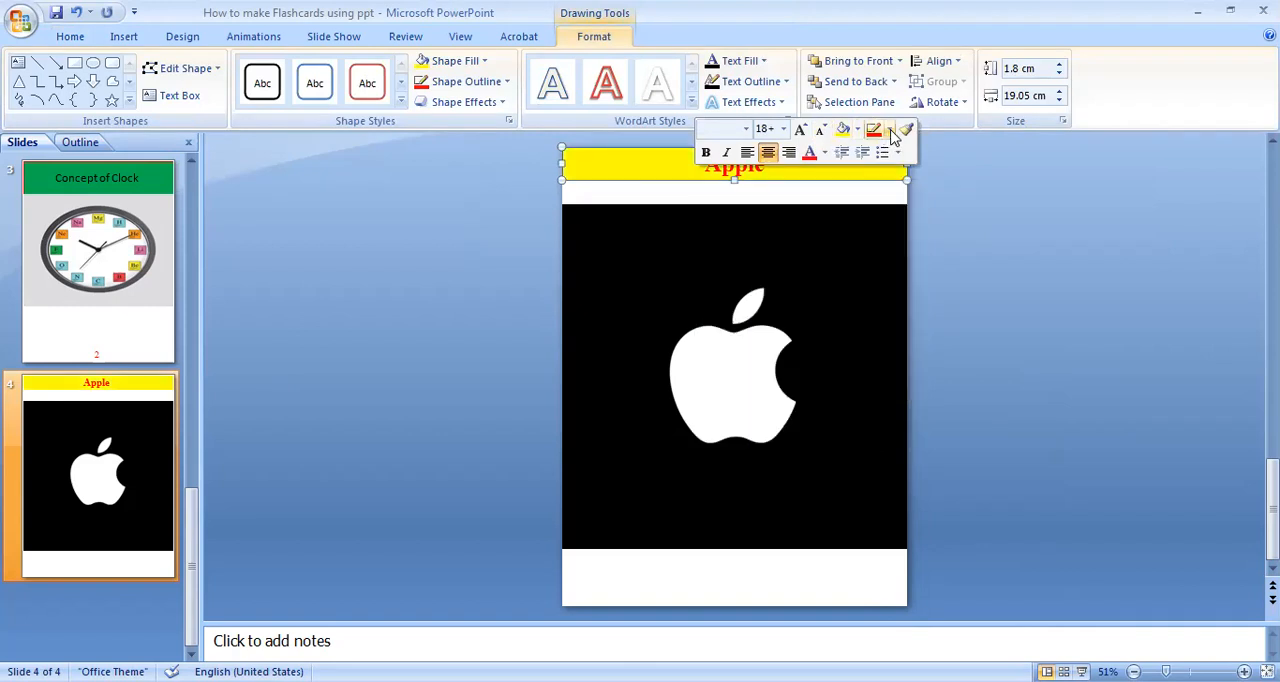
pyautogui.click(891, 131)
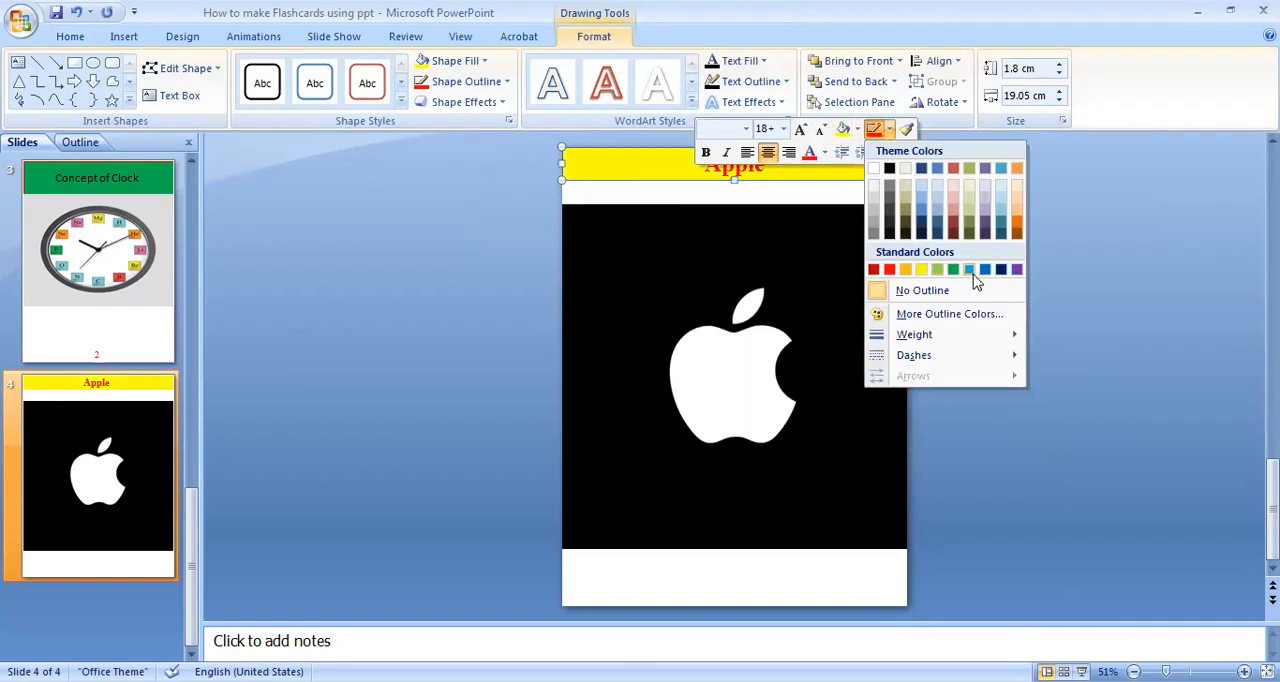
pyautogui.click(985, 270)
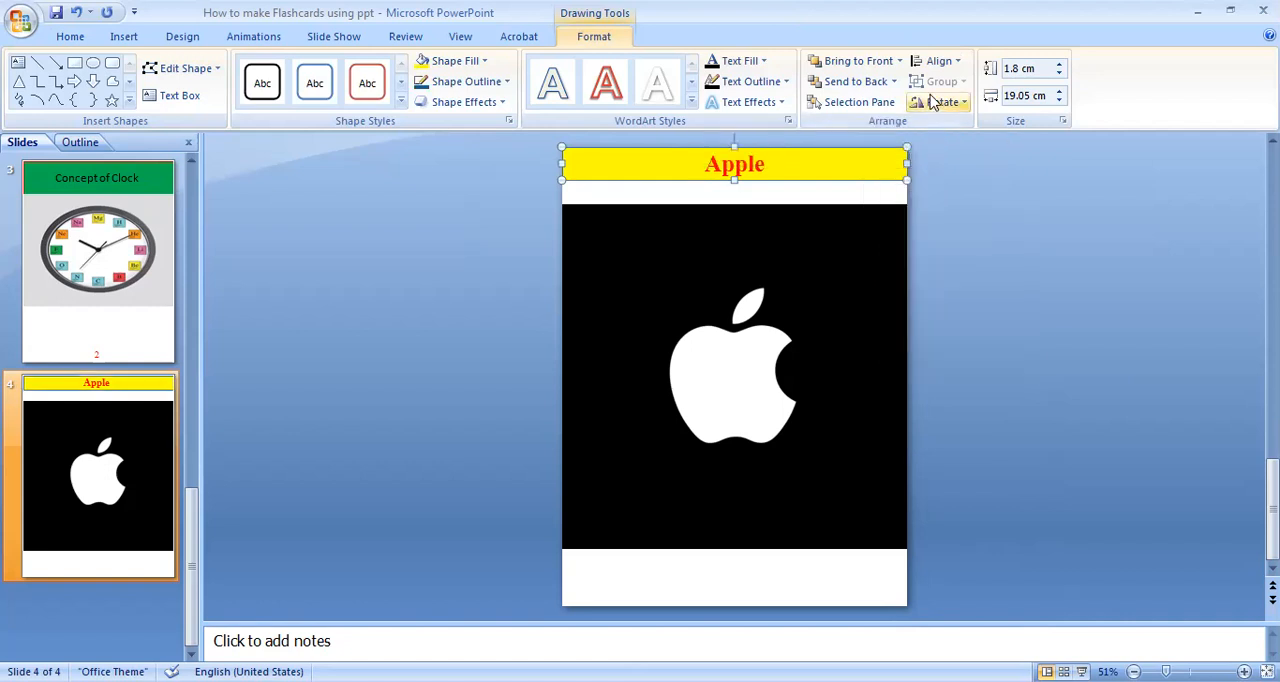
# Apply the orange outlined WordArt style from the third row to the "Apple" title.
pyautogui.click(128, 40)
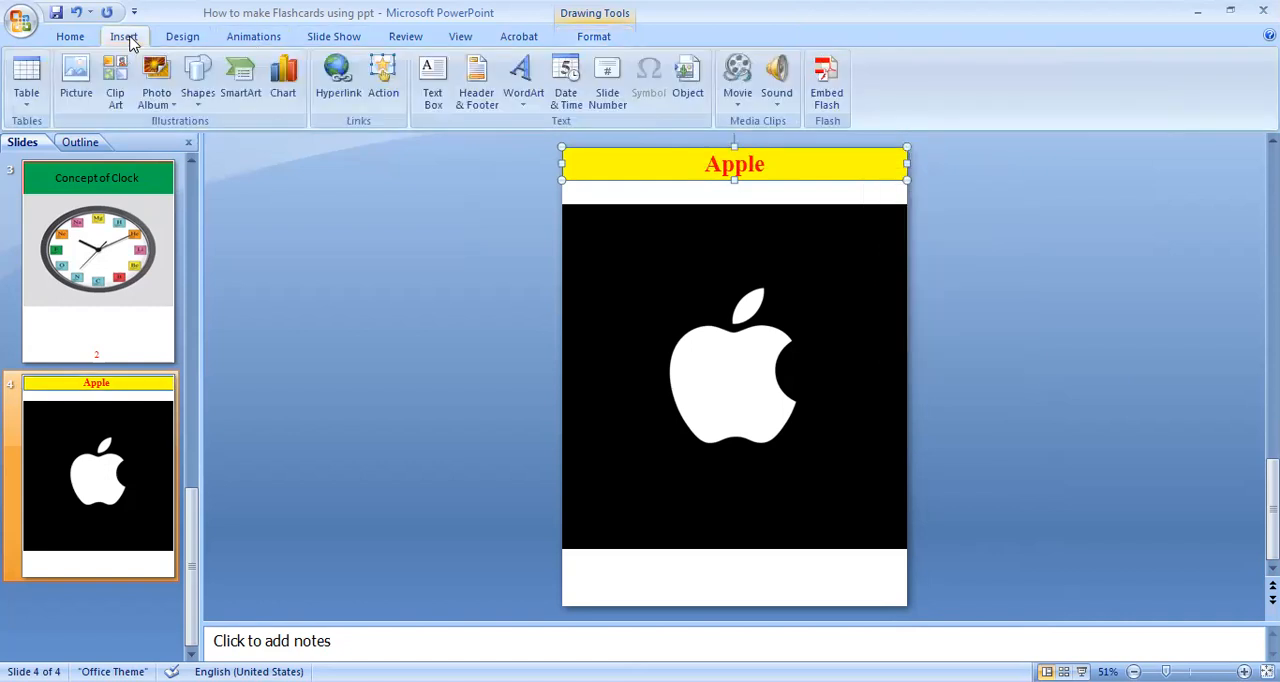
pyautogui.rightClick(641, 182)
pyautogui.doubleClick(638, 177)
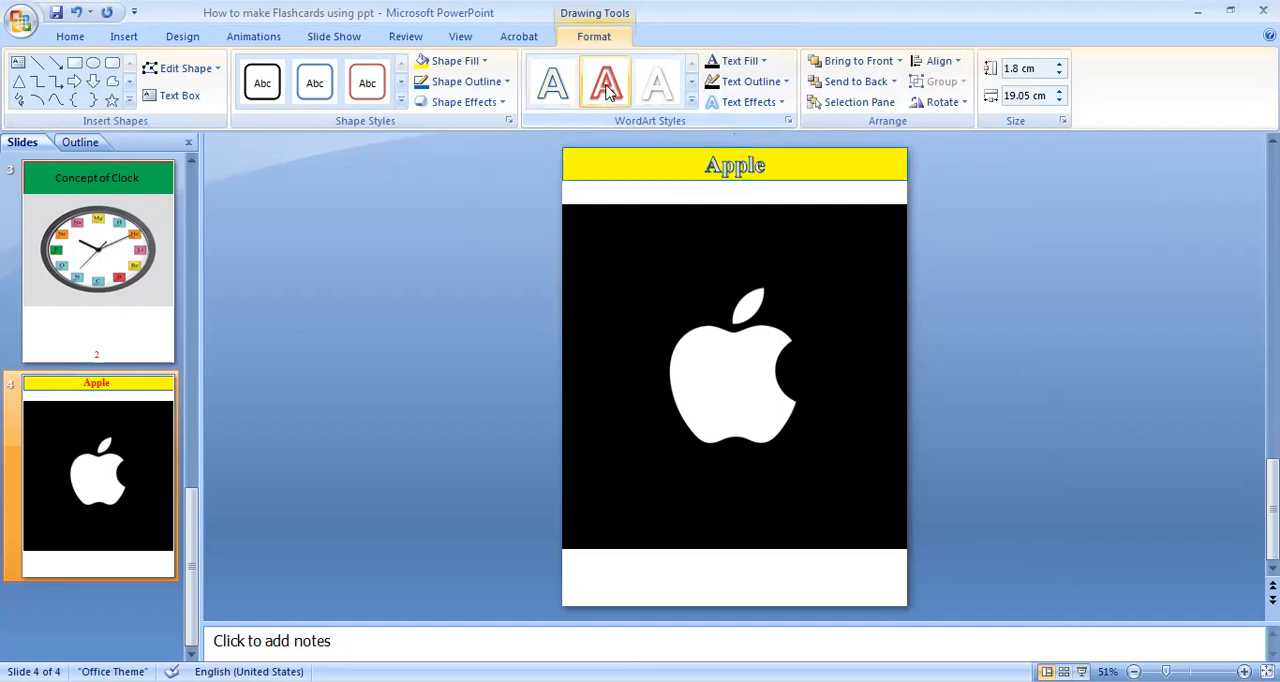
pyautogui.click(691, 102)
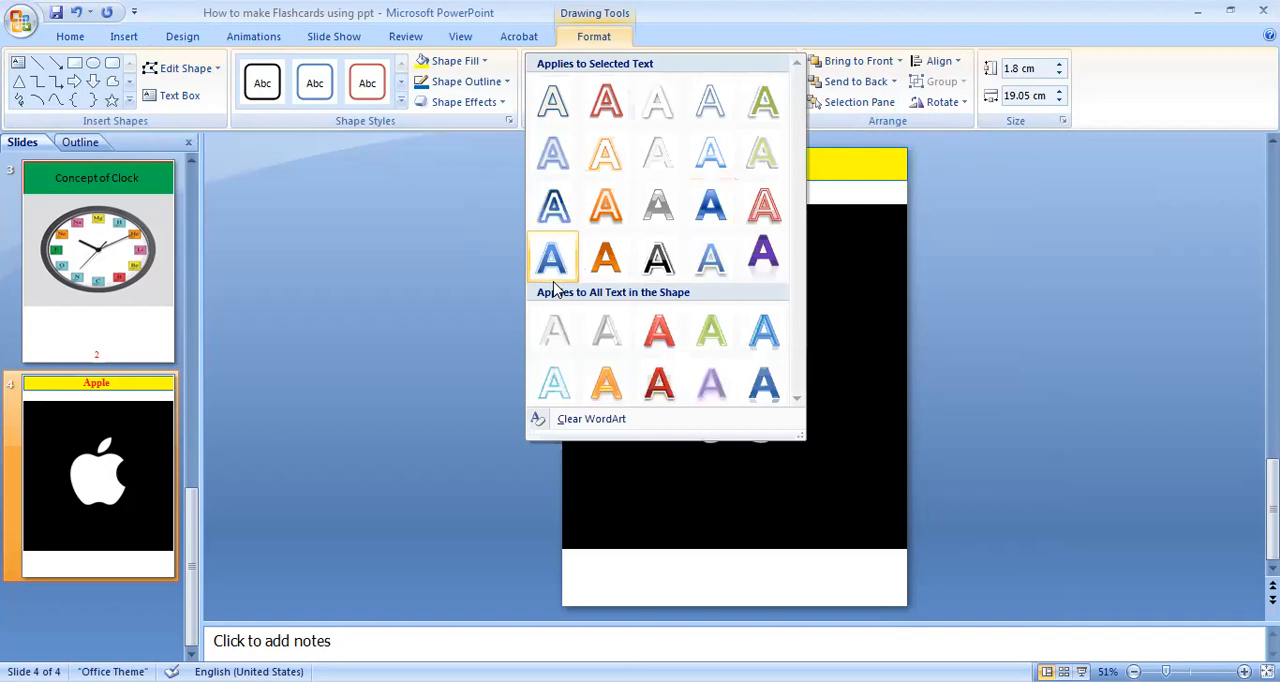
pyautogui.click(604, 206)
# Apply the black WordArt style with a white outline to the "Apple" title and the red-outline shape style to its box.
pyautogui.click(1020, 217)
pyautogui.click(773, 170)
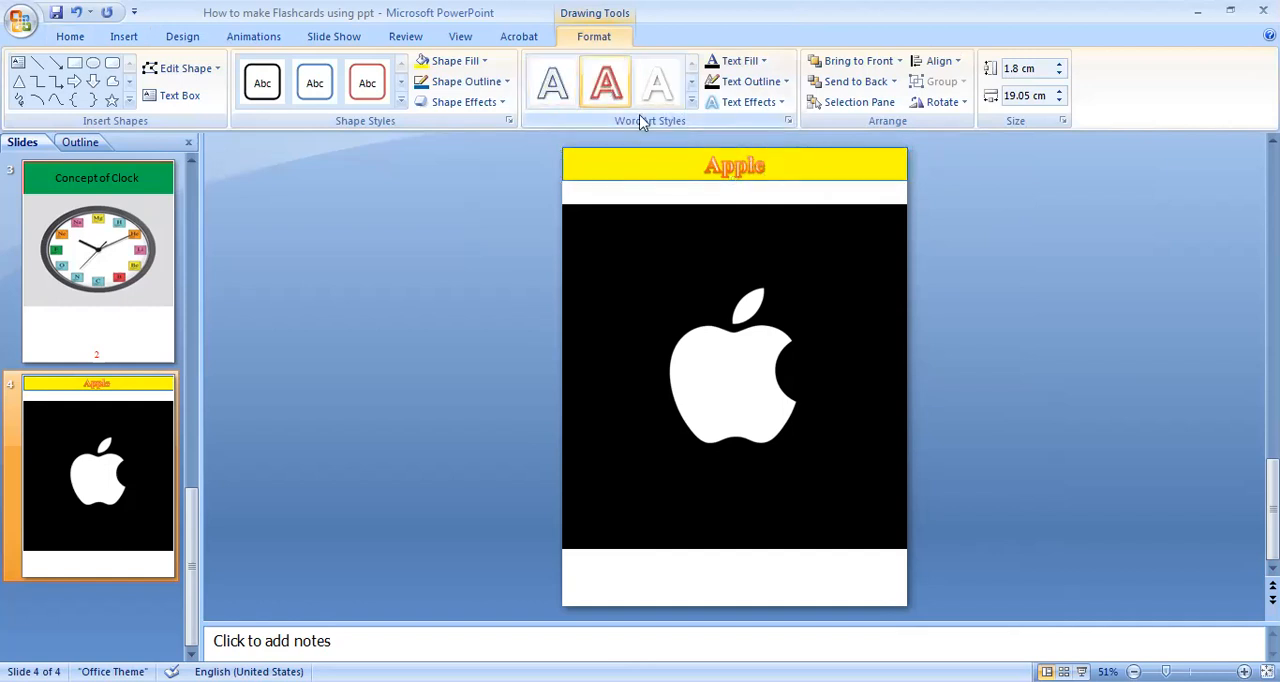
pyautogui.click(691, 101)
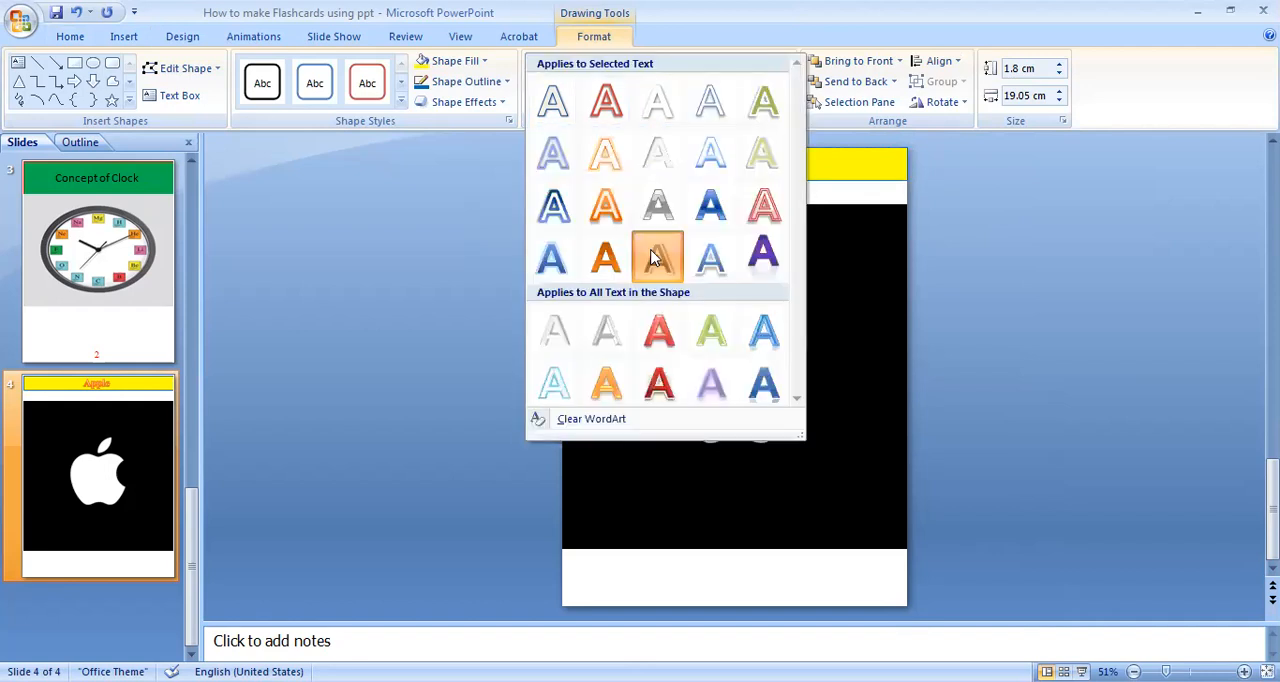
pyautogui.click(652, 258)
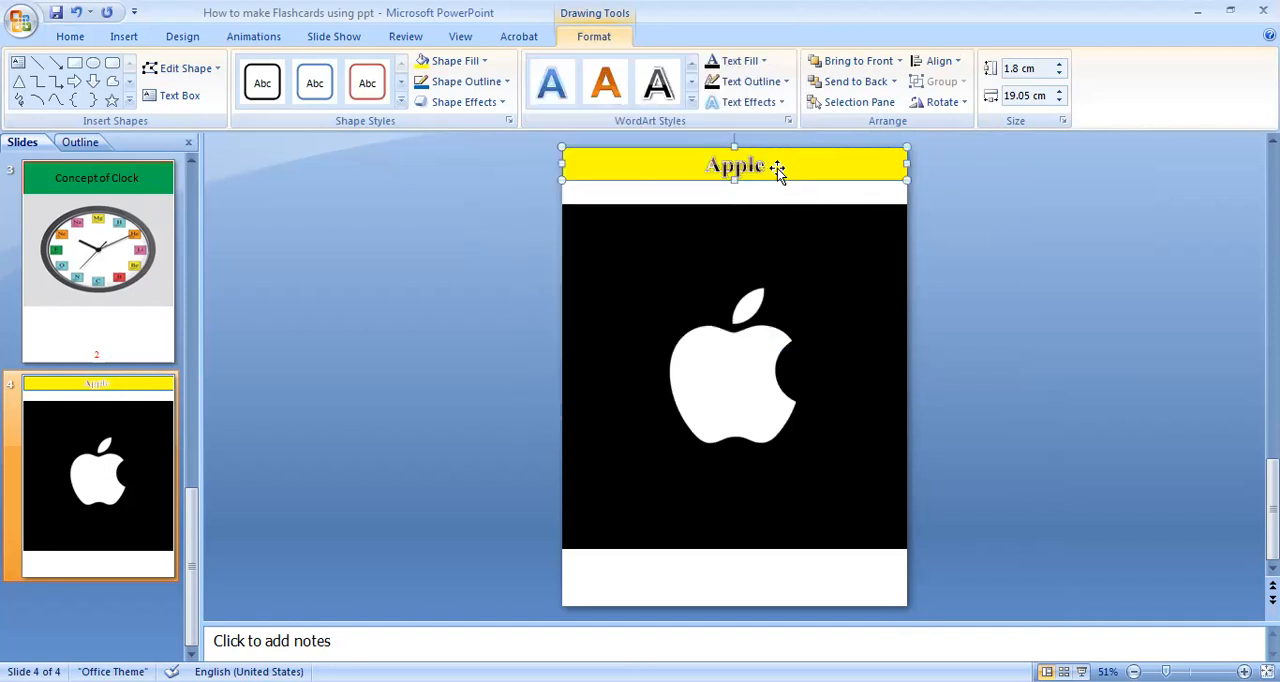
pyautogui.click(366, 84)
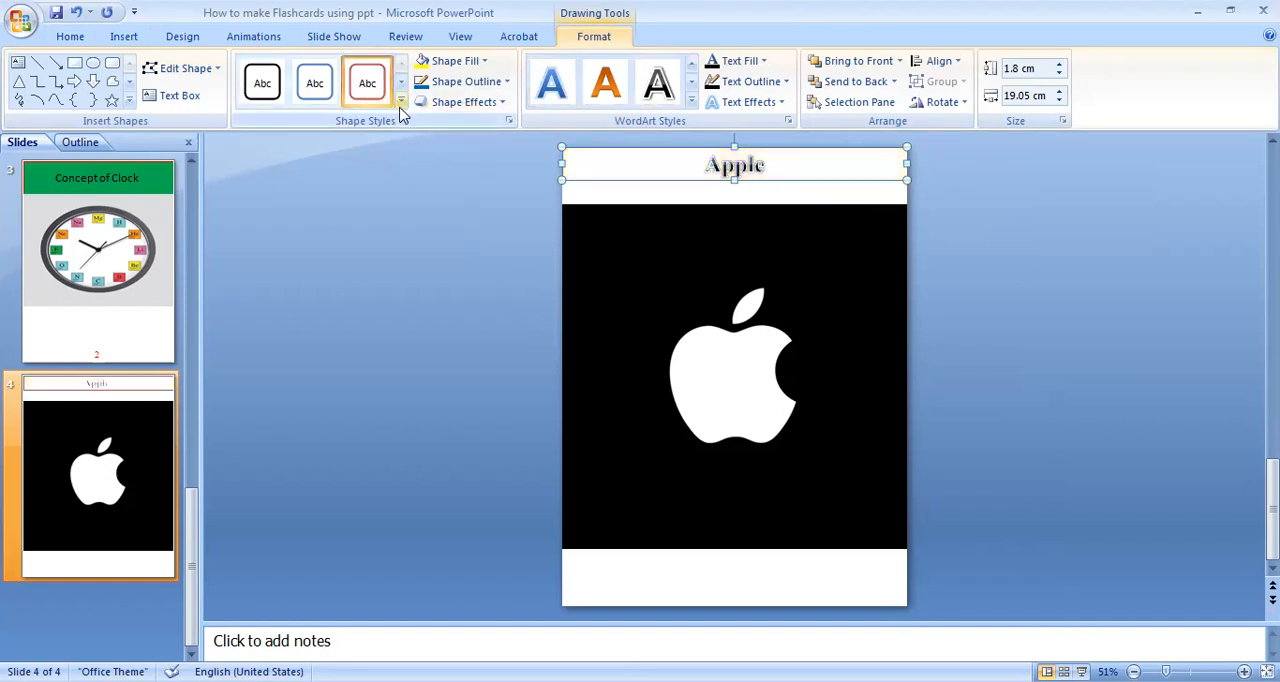
# Fill the "Apple" title box with a pinkish-red shade from the extended standard colour palette.
pyautogui.click(401, 104)
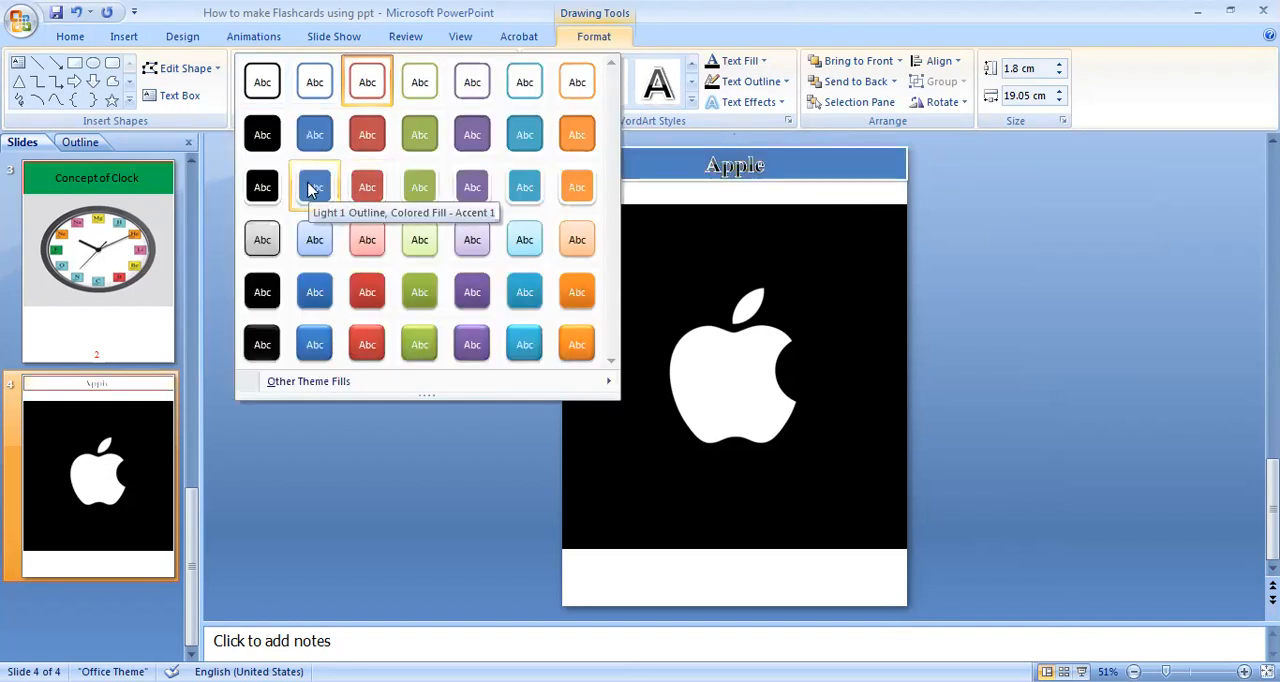
pyautogui.click(921, 200)
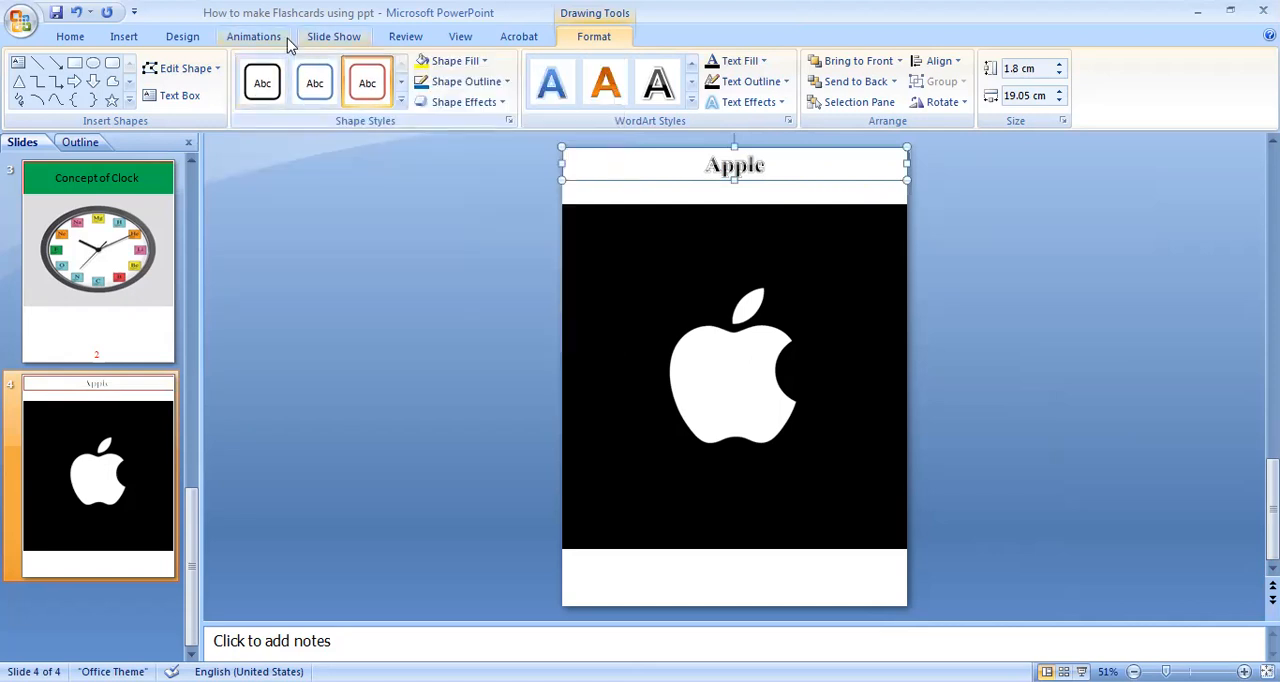
pyautogui.click(453, 61)
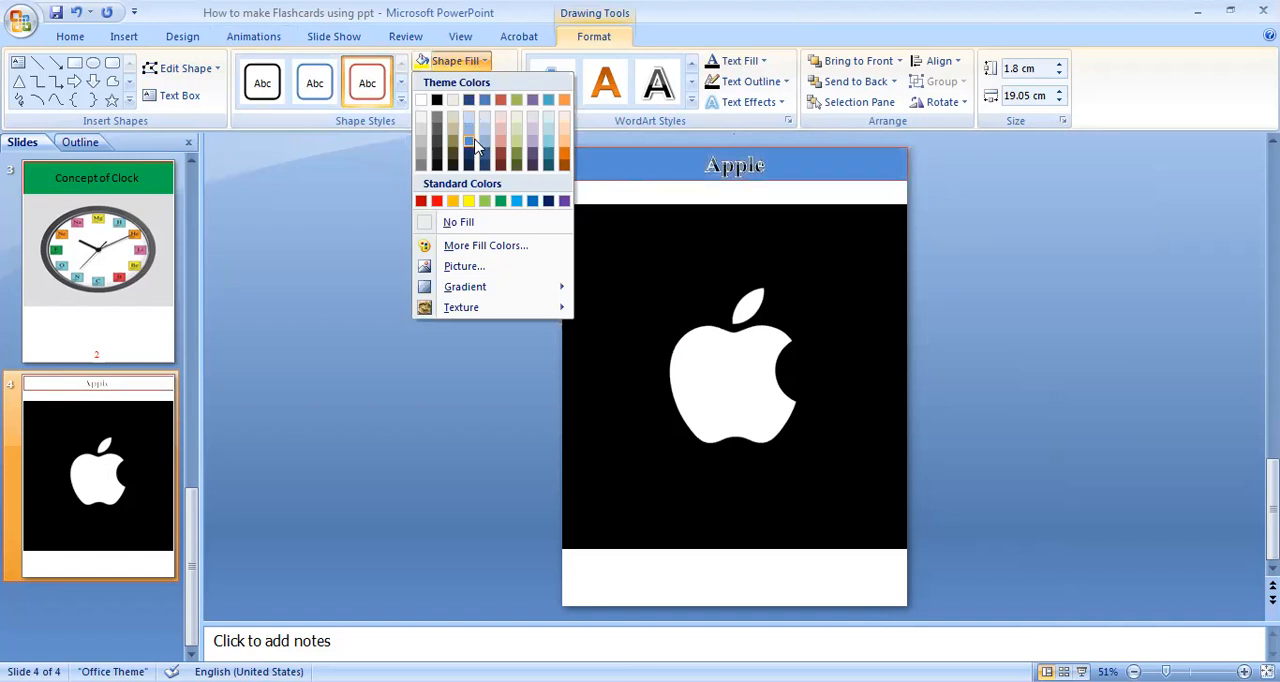
pyautogui.click(478, 250)
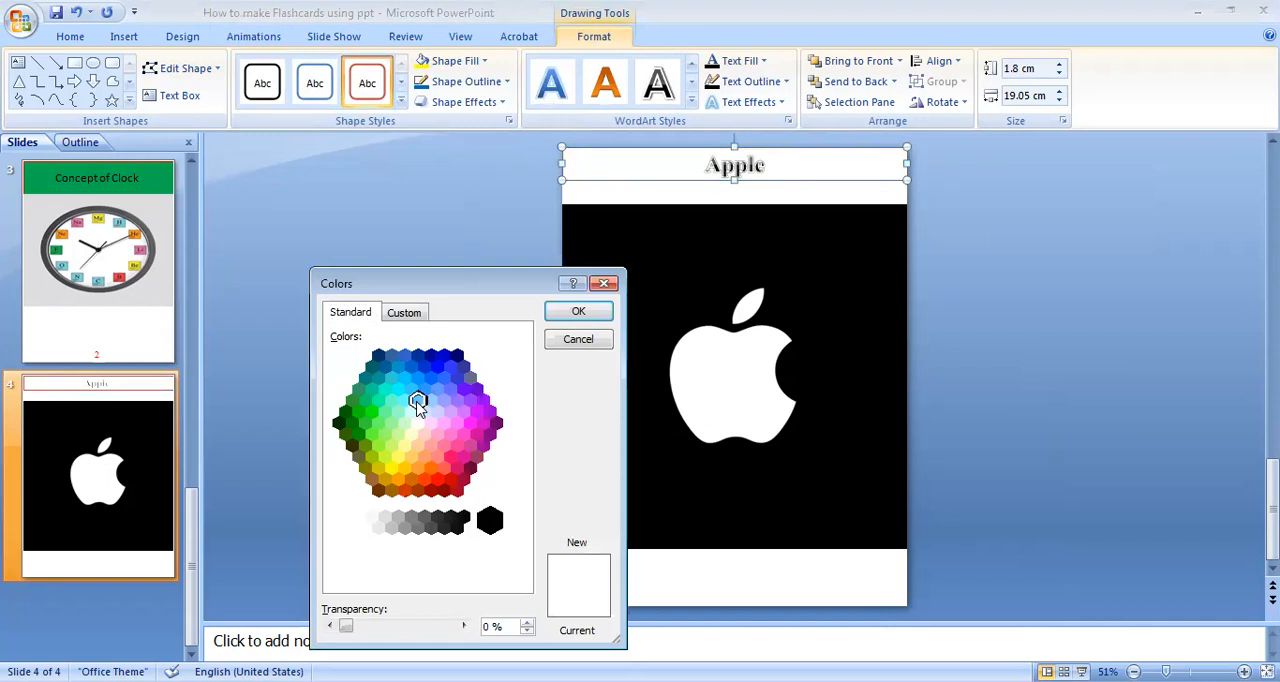
pyautogui.moveTo(450, 390); pyautogui.dragTo(451, 457)
pyautogui.click(578, 311)
pyautogui.click(390, 205)
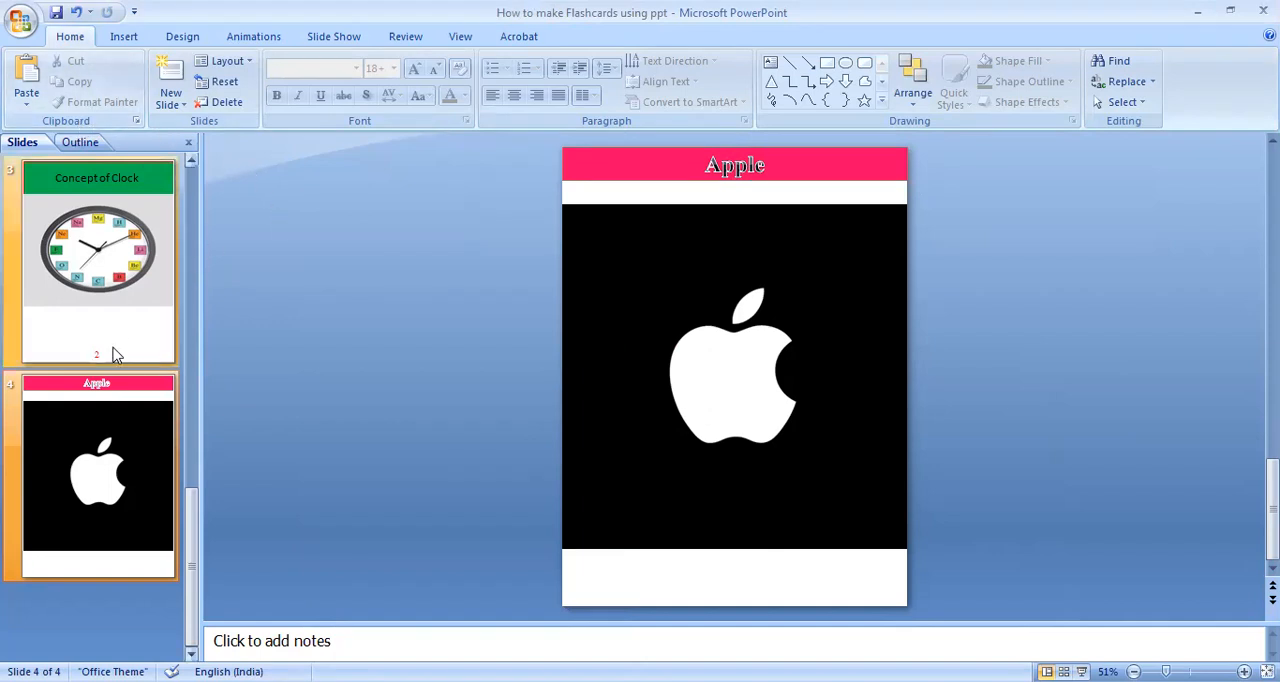
# Add a new slide after the Apple flashcard.
pyautogui.rightClick(134, 414)
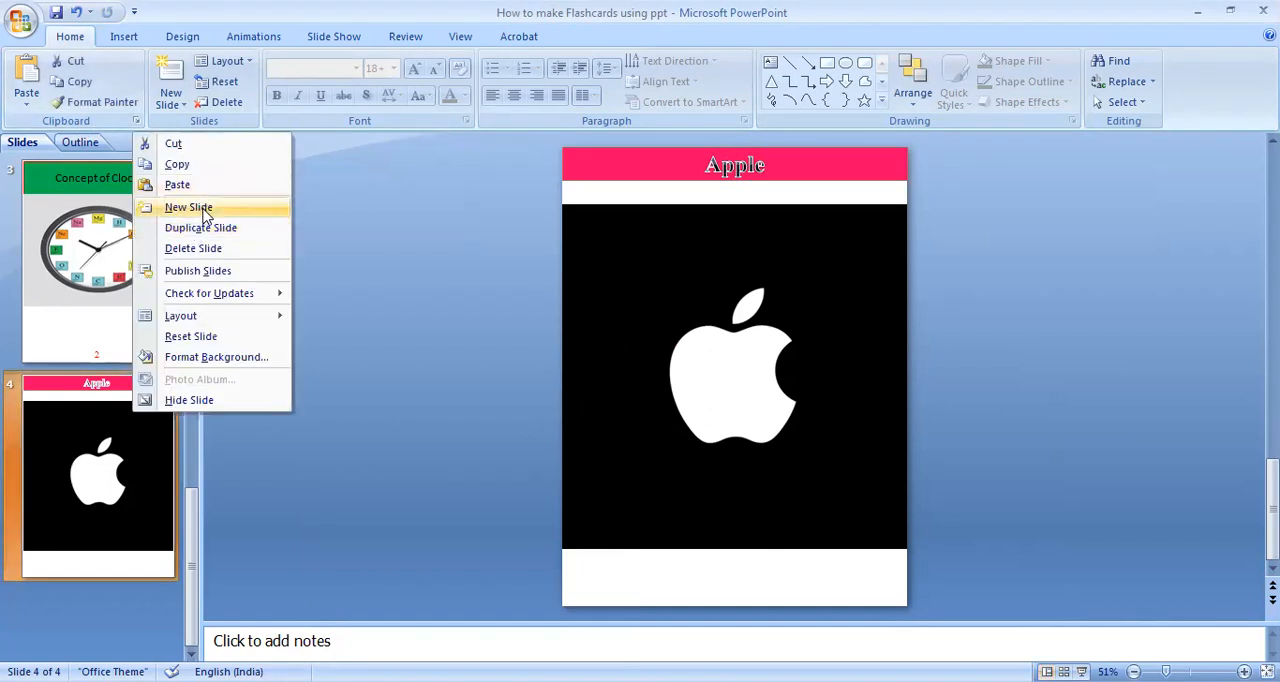
pyautogui.click(190, 207)
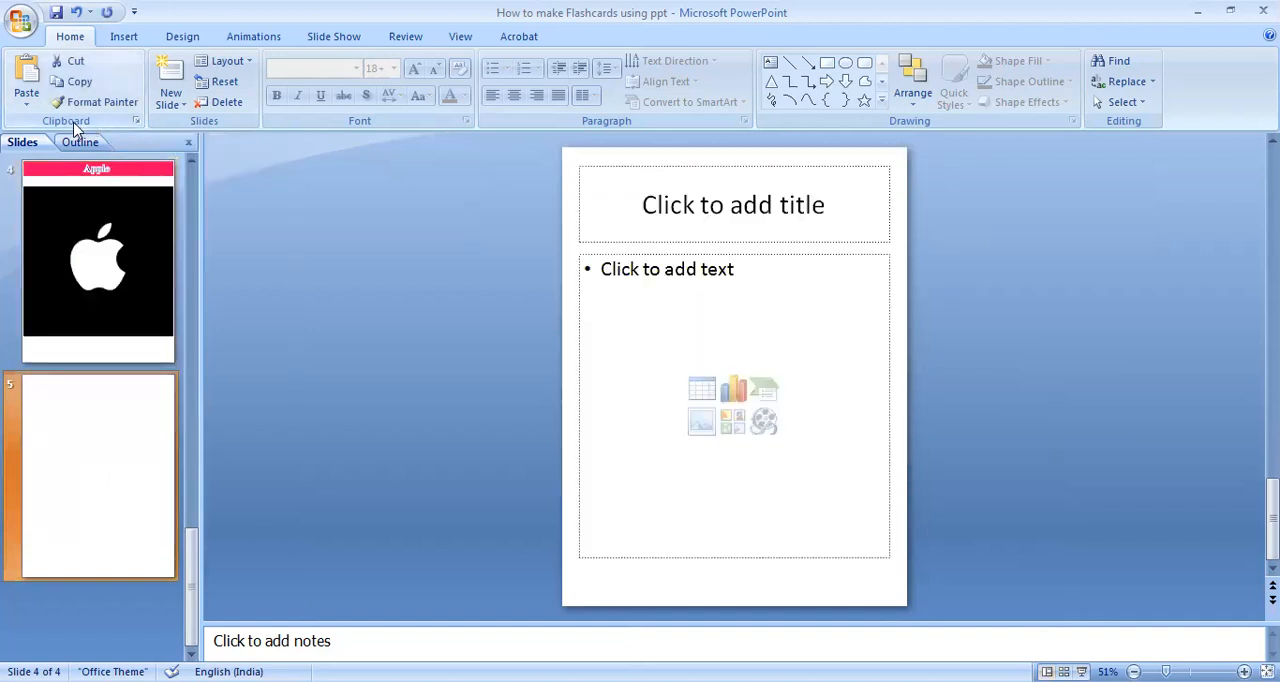
# Clear all items from the Office clipboard and close its pane, keeping the slide thumbnails displayed.
pyautogui.click(136, 121)
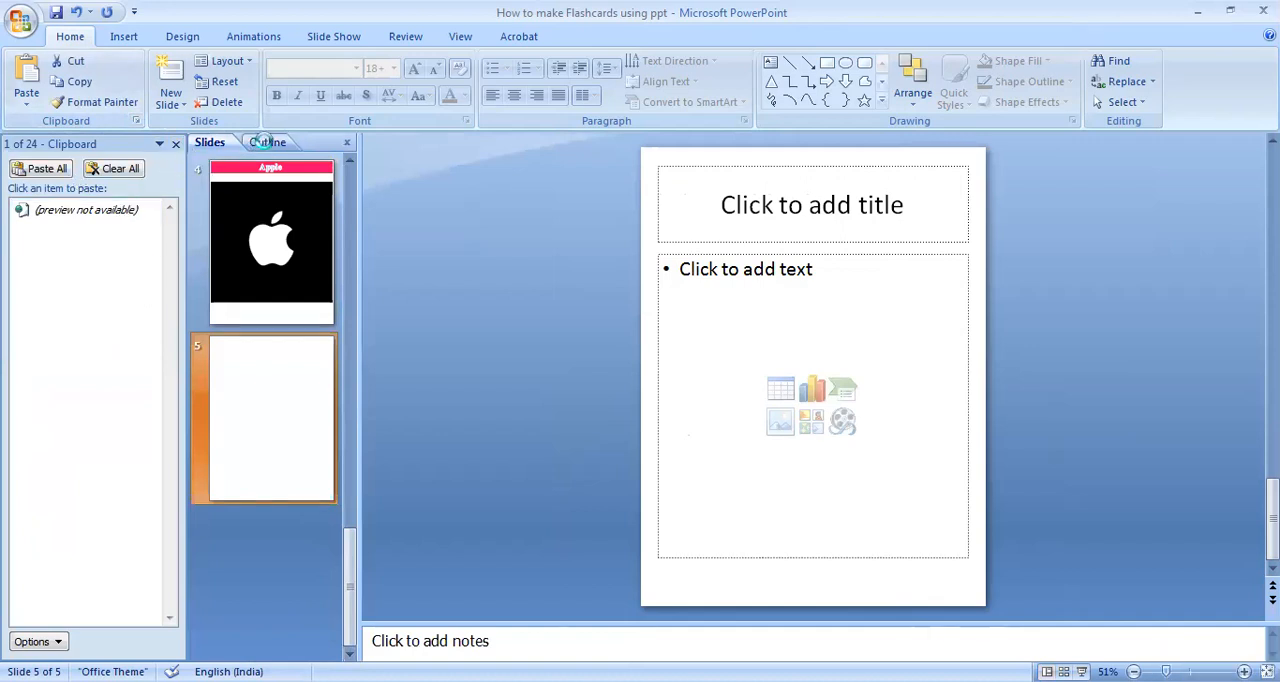
pyautogui.click(267, 144)
pyautogui.click(205, 161)
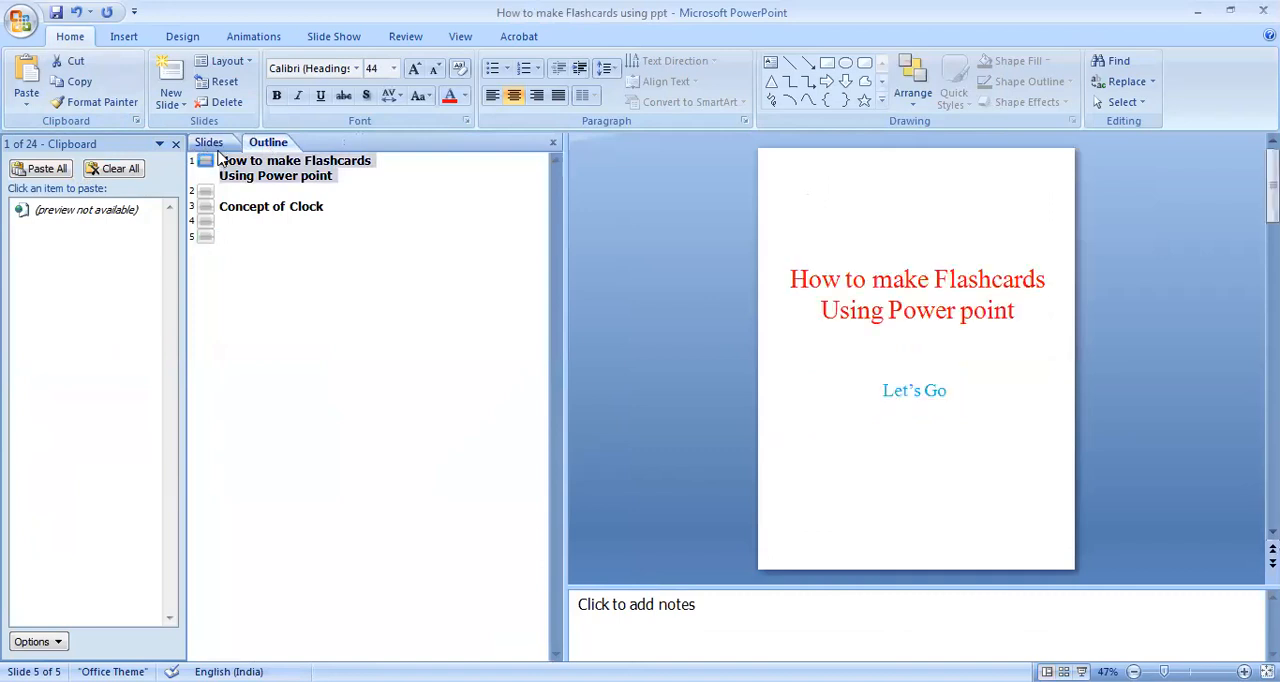
pyautogui.click(210, 145)
pyautogui.scroll(-3, 261, 325)
pyautogui.scroll(2, 261, 325)
pyautogui.scroll(1, 261, 325)
pyautogui.scroll(-3, 263, 331)
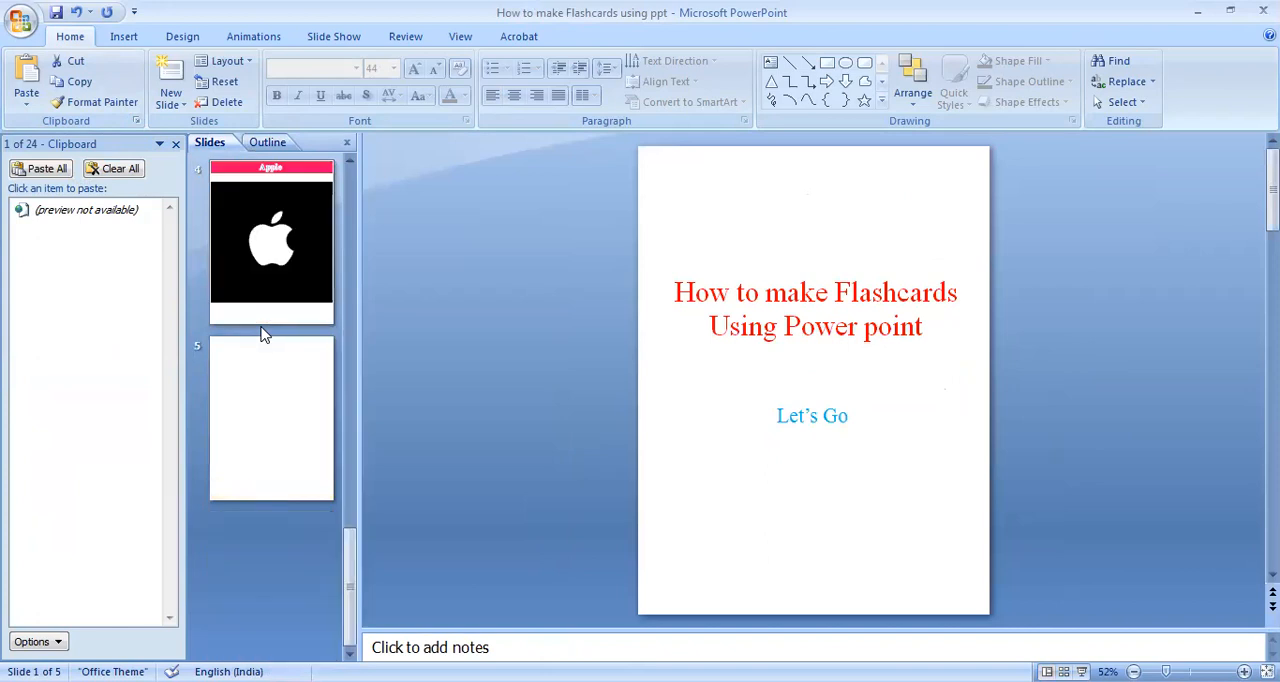
pyautogui.click(112, 169)
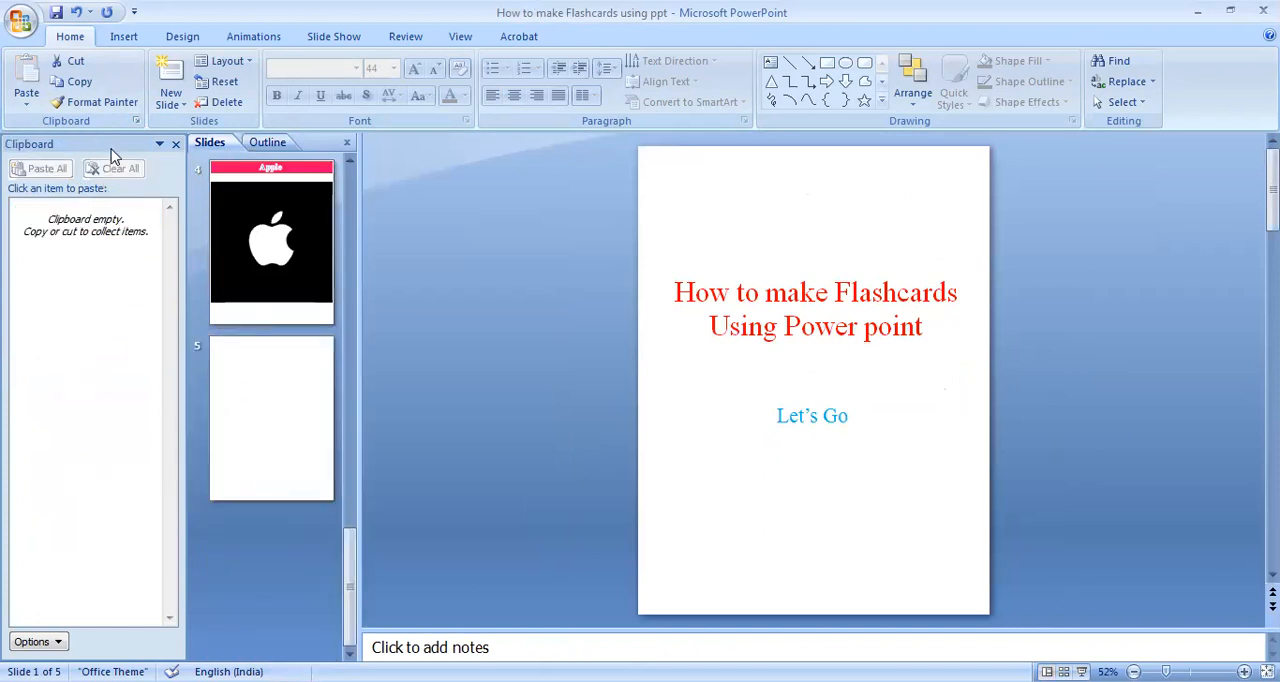
pyautogui.click(176, 145)
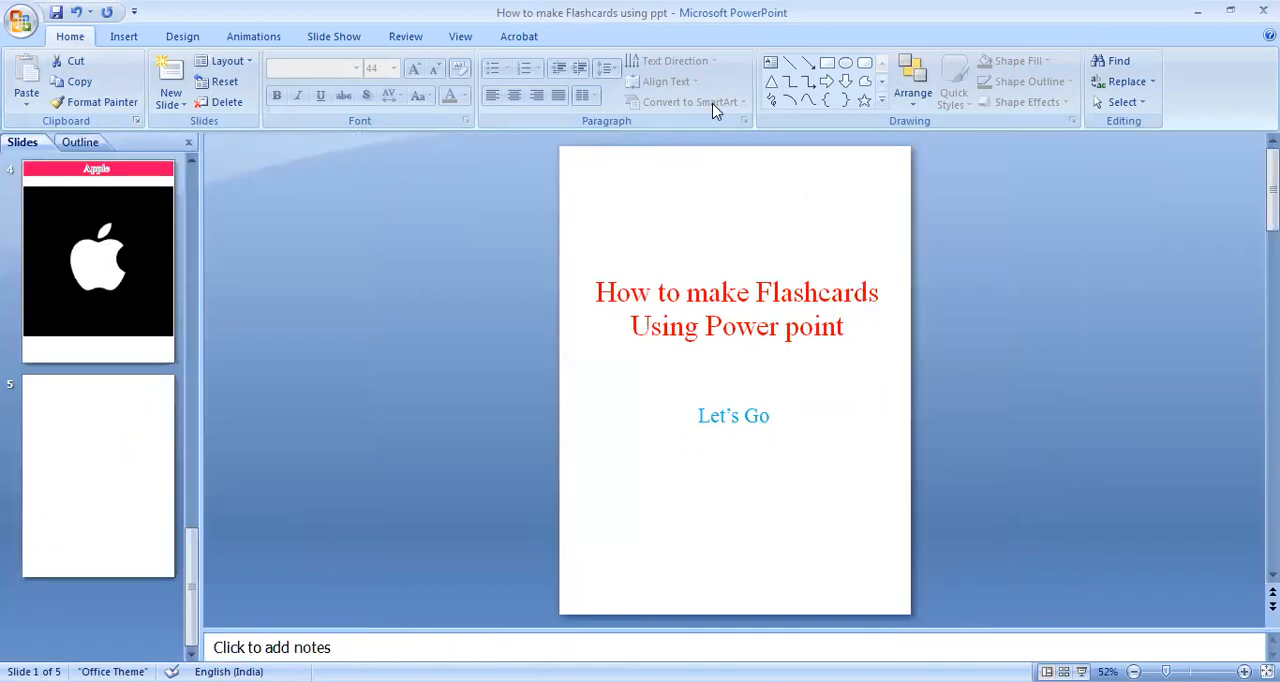
# Delete the content and title placeholders from slide 5 to leave it blank.
pyautogui.click(170, 455)
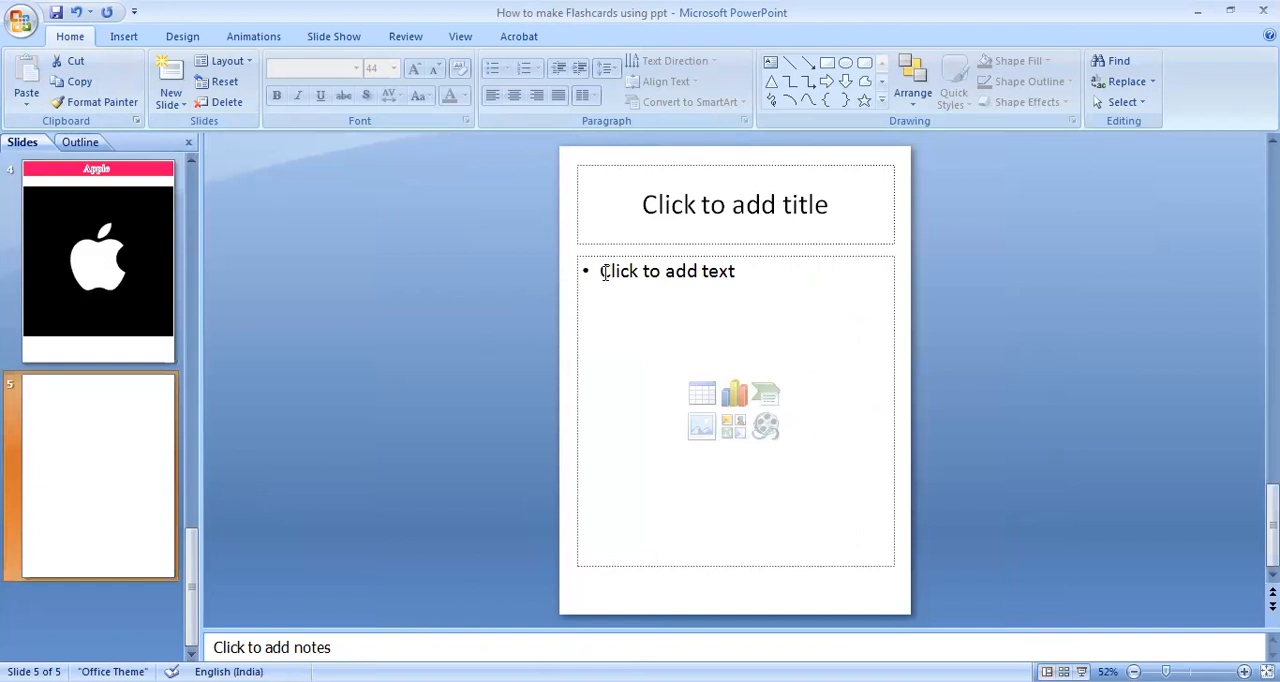
pyautogui.click(663, 261)
pyautogui.click(660, 257)
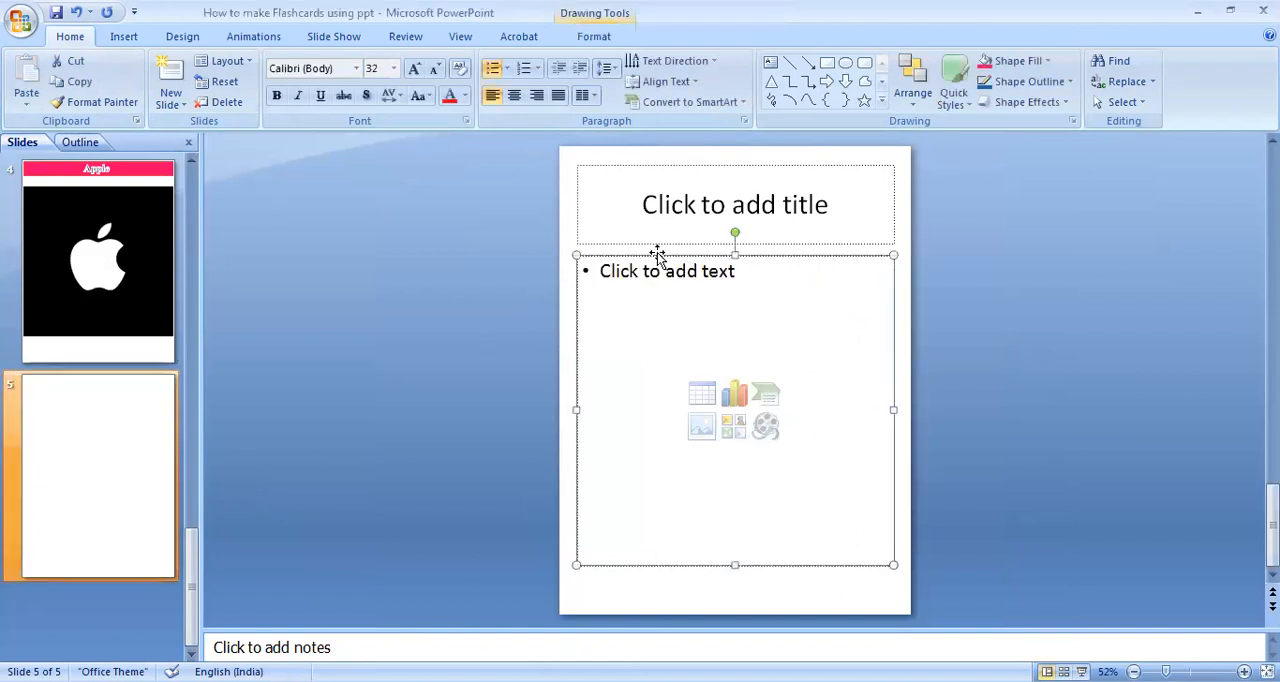
pyautogui.press('Delete')
pyautogui.click(658, 240)
pyautogui.click(655, 247)
pyautogui.press('Delete')
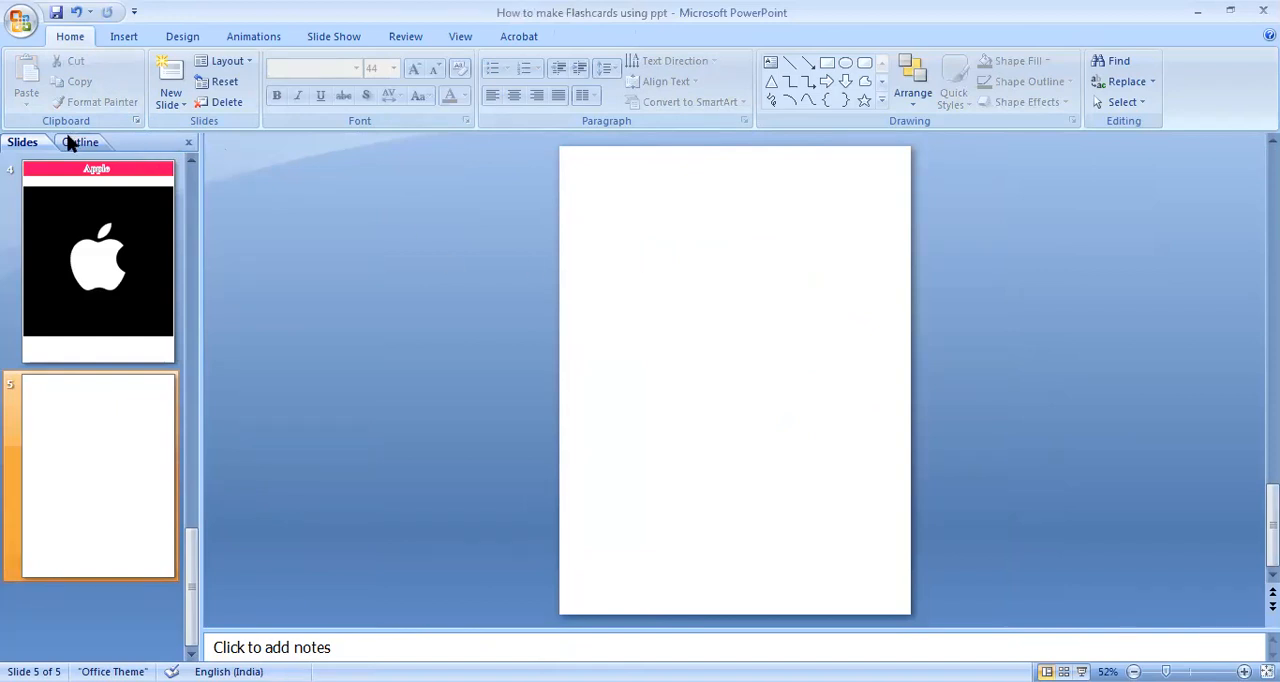
# Search all clip art collections for "science".
pyautogui.click(124, 36)
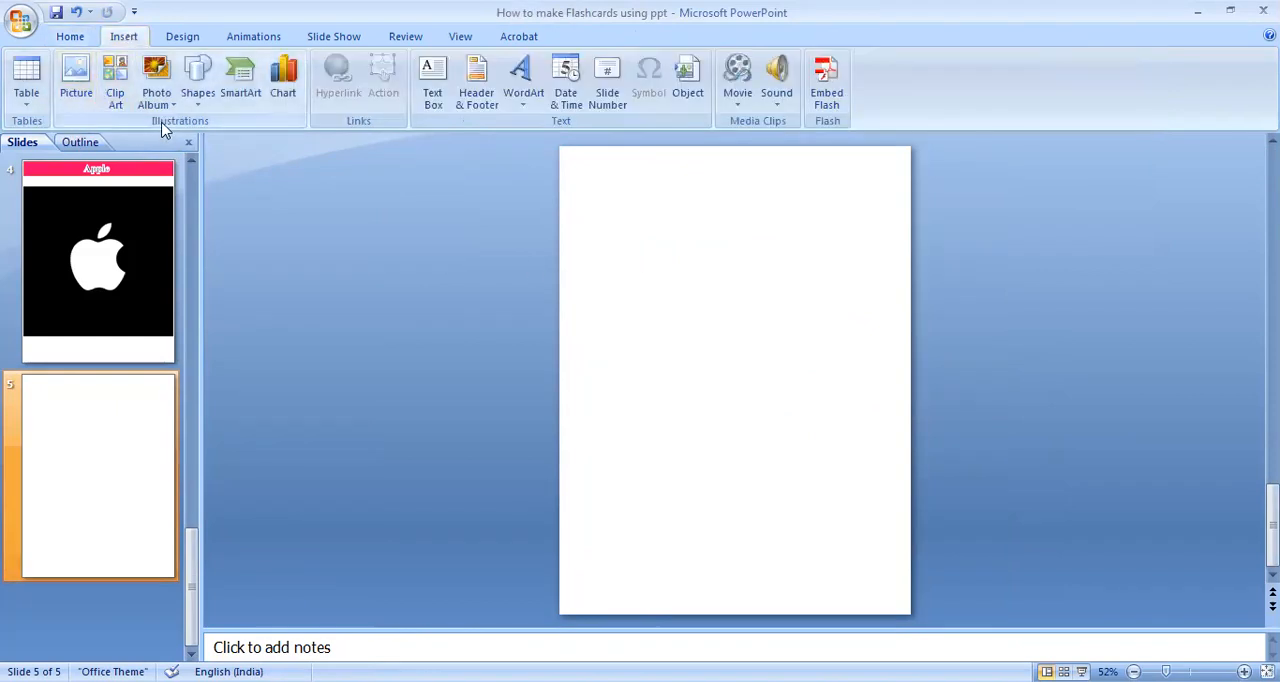
pyautogui.click(116, 99)
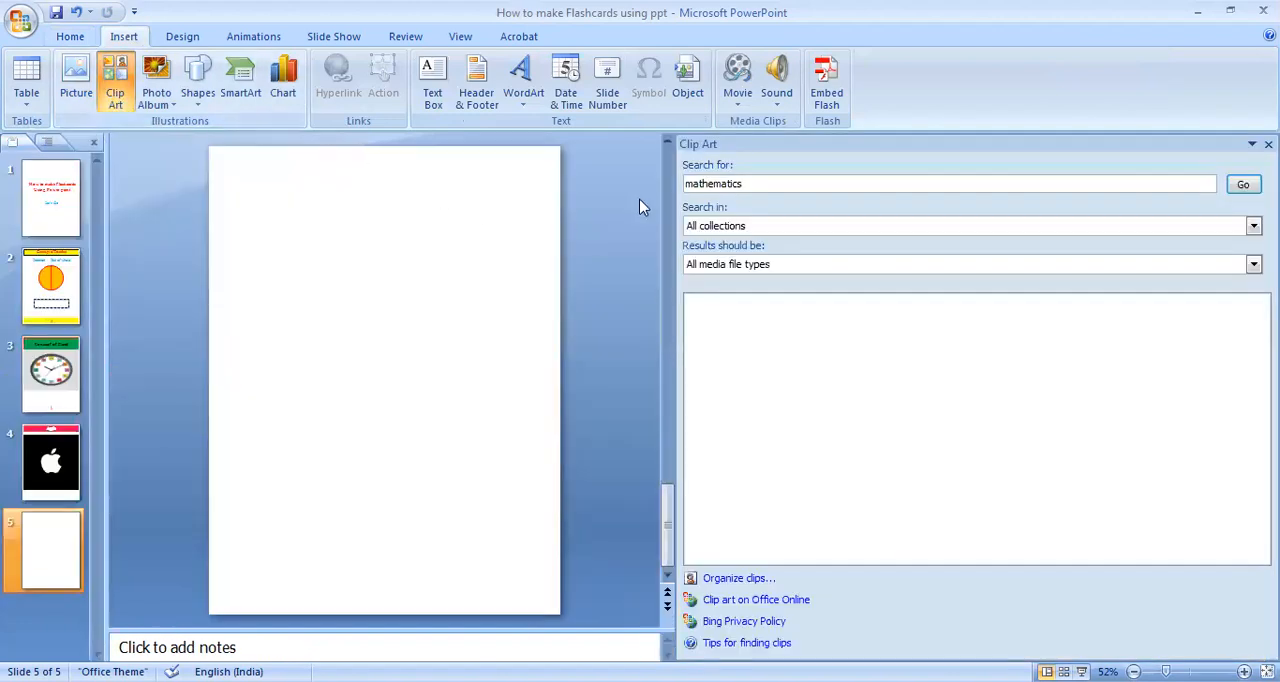
pyautogui.click(766, 180)
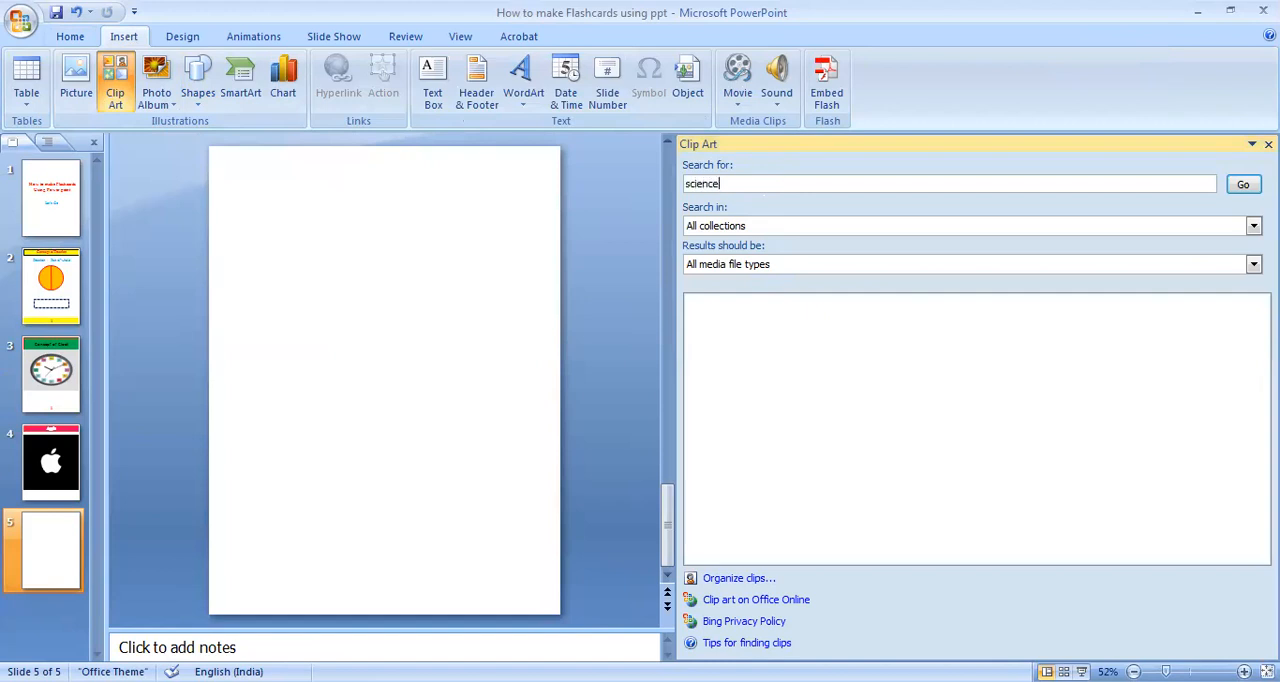
pyautogui.press('Return')
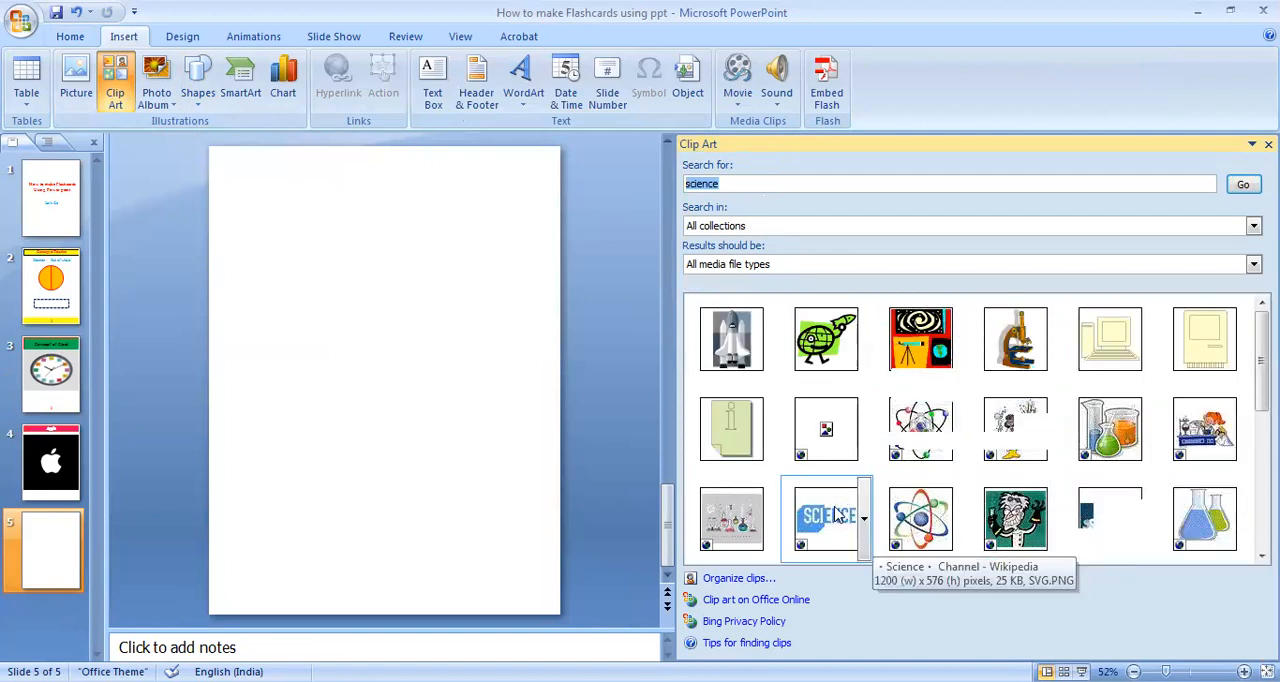
# Insert the space shuttle clip in slide 5's upper half, enlarged to about 8.61 × 7.8 cm, and the galaxy-and-telescope clip below it.
pyautogui.click(727, 340)
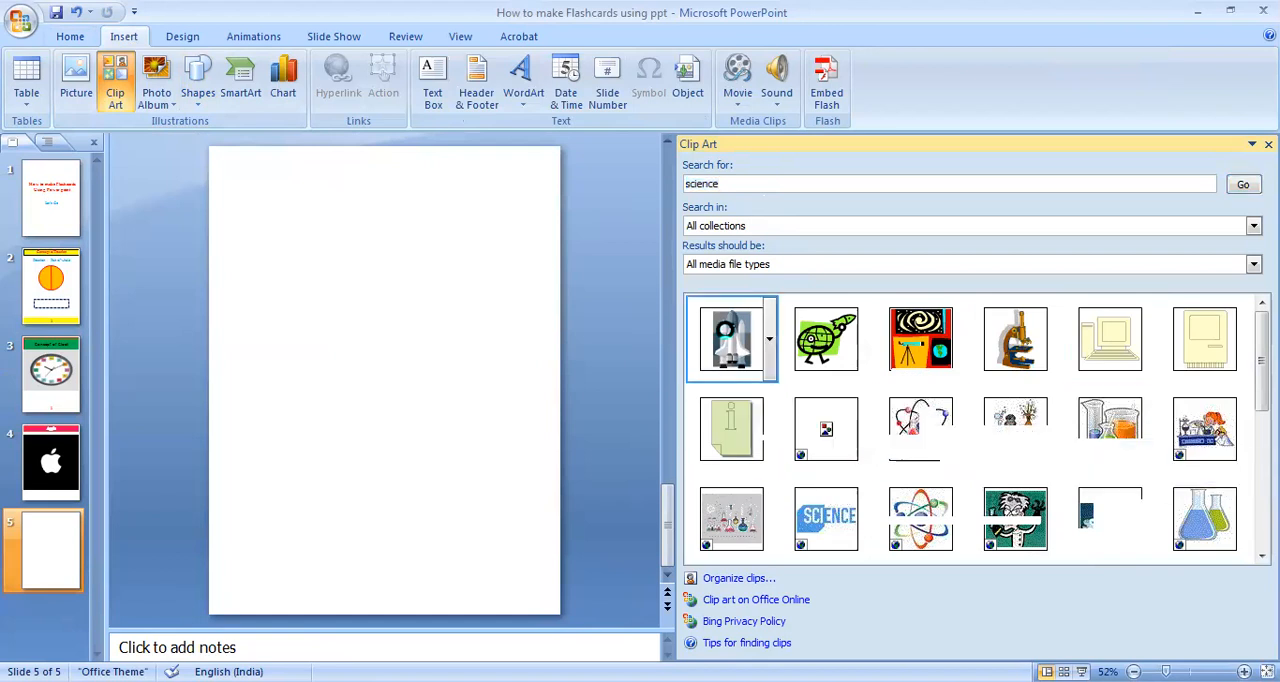
pyautogui.moveTo(428, 377); pyautogui.dragTo(477, 381)
pyautogui.moveTo(343, 381); pyautogui.dragTo(332, 381)
pyautogui.moveTo(408, 316); pyautogui.dragTo(404, 288)
pyautogui.moveTo(395, 354); pyautogui.dragTo(384, 291)
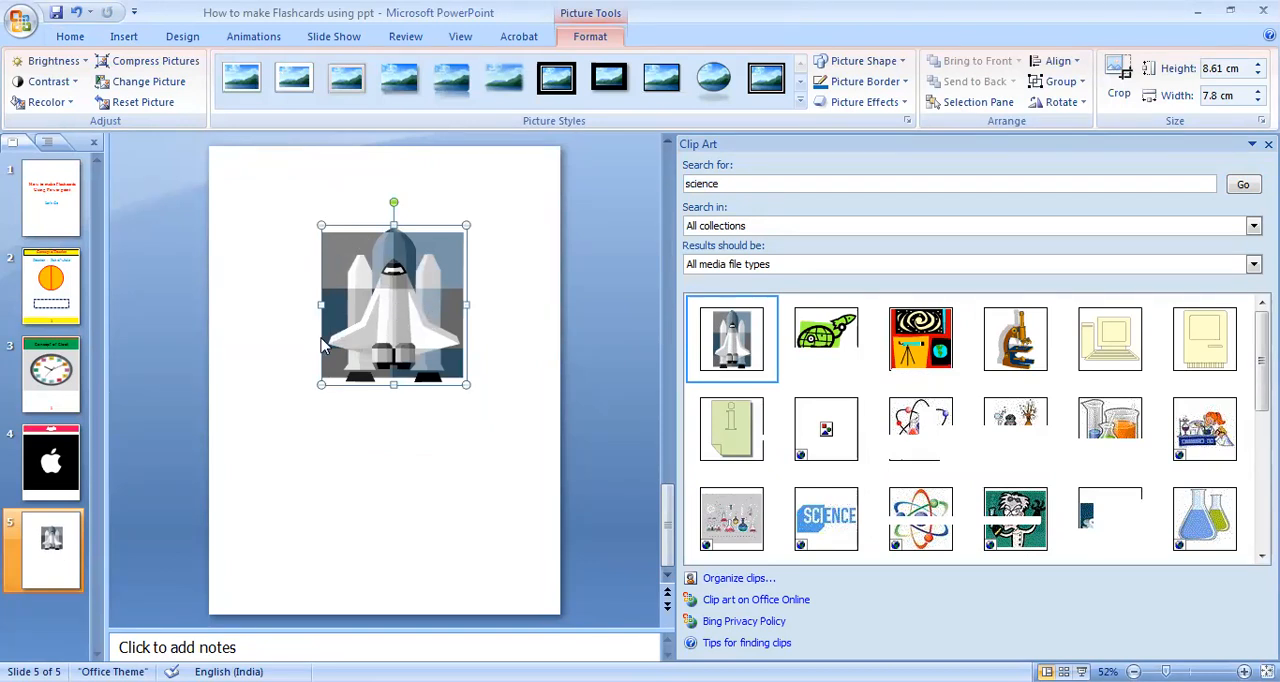
pyautogui.click(500, 293)
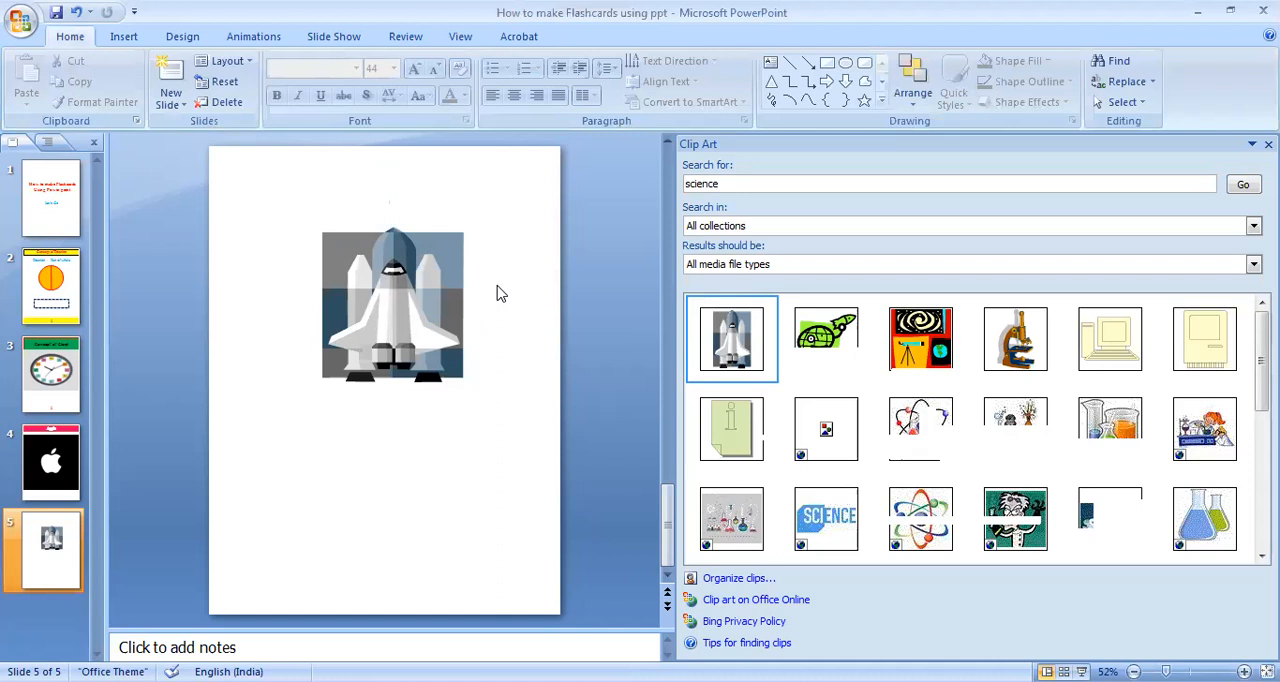
pyautogui.click(447, 286)
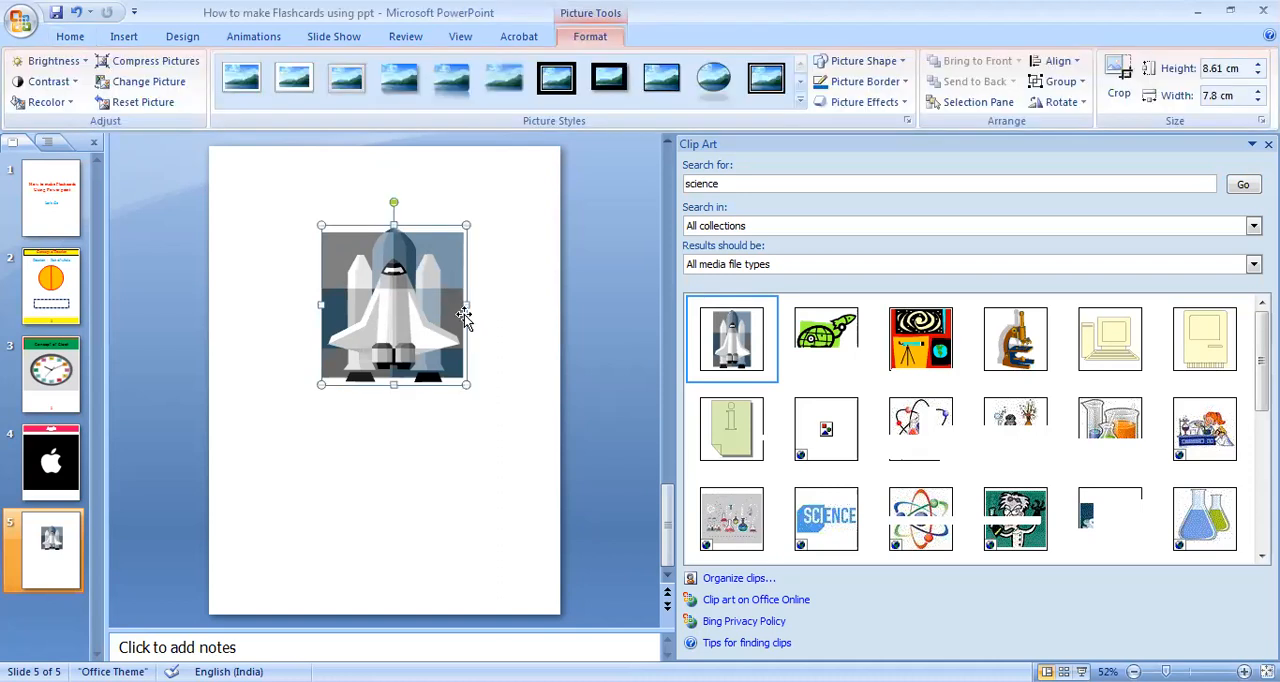
pyautogui.click(518, 303)
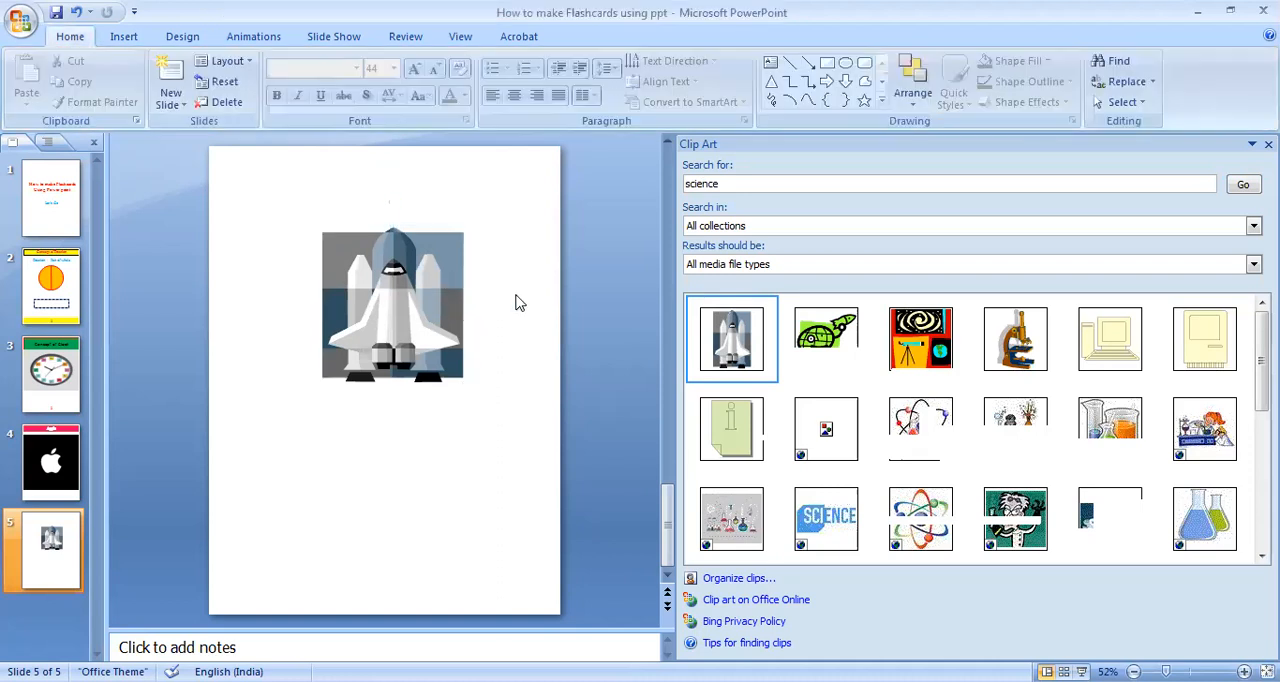
pyautogui.click(897, 355)
pyautogui.moveTo(387, 384); pyautogui.dragTo(363, 476)
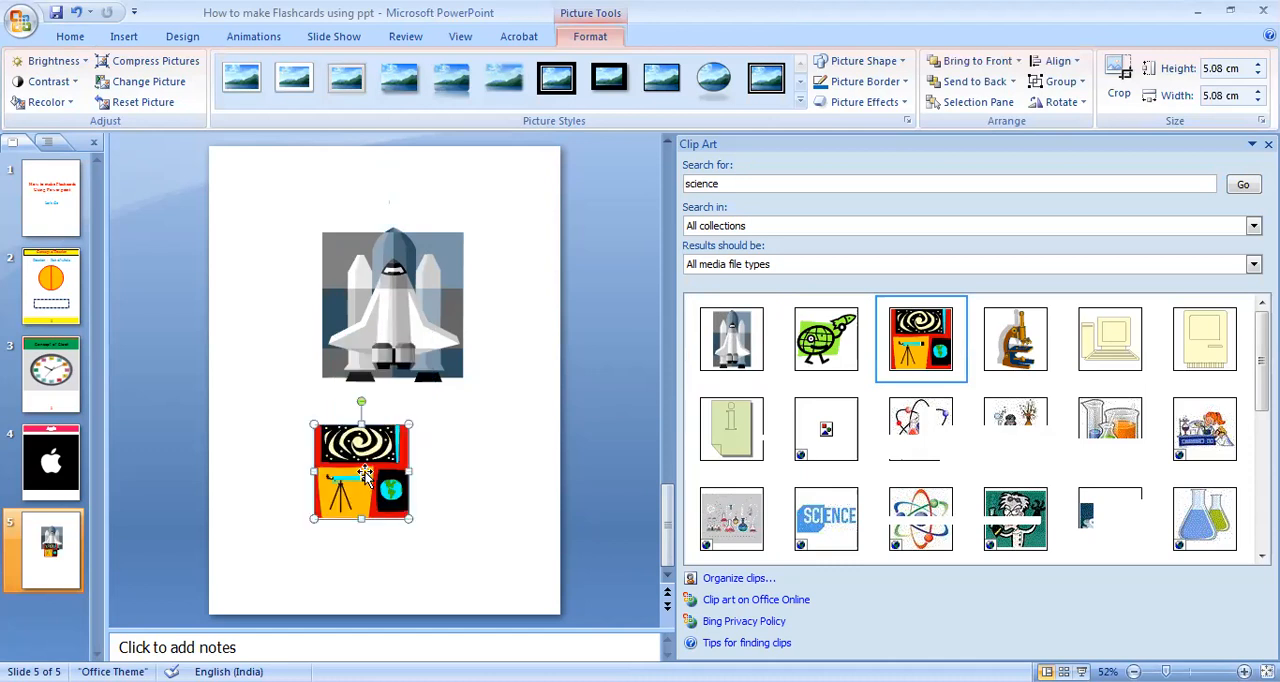
# Delete the space shuttle and galaxy-and-telescope clips from slide 5.
pyautogui.click(432, 257)
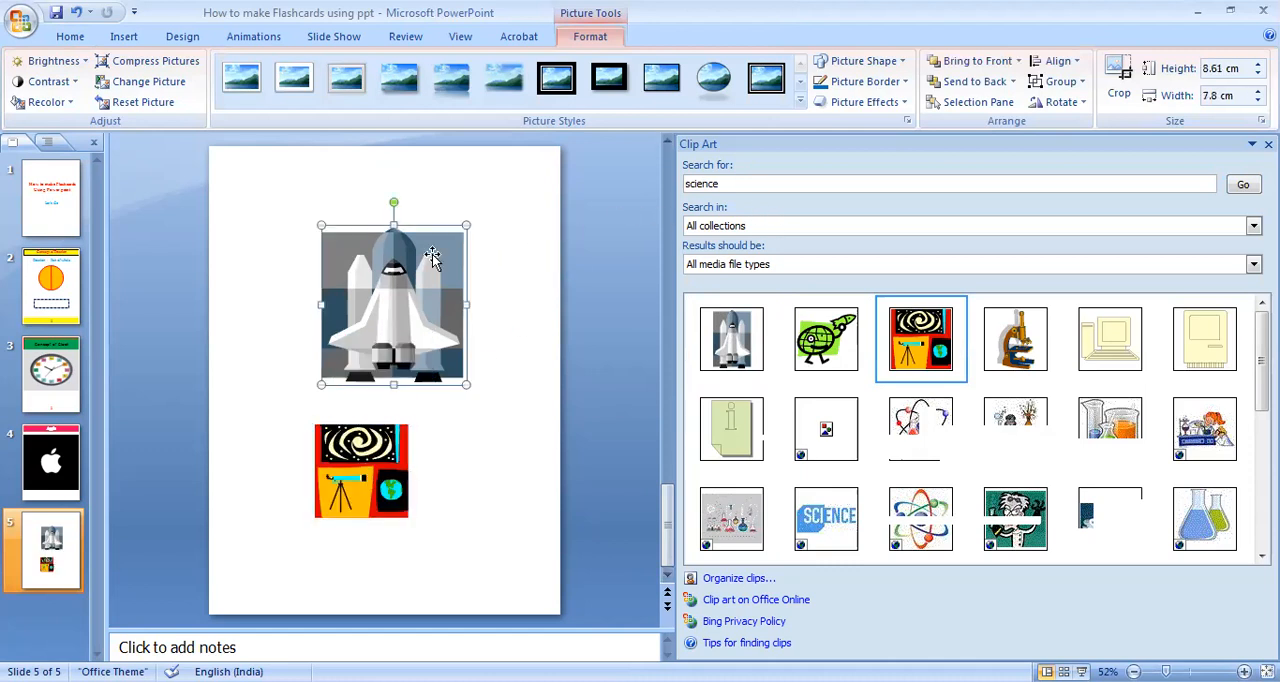
pyautogui.press('Delete')
pyautogui.click(374, 434)
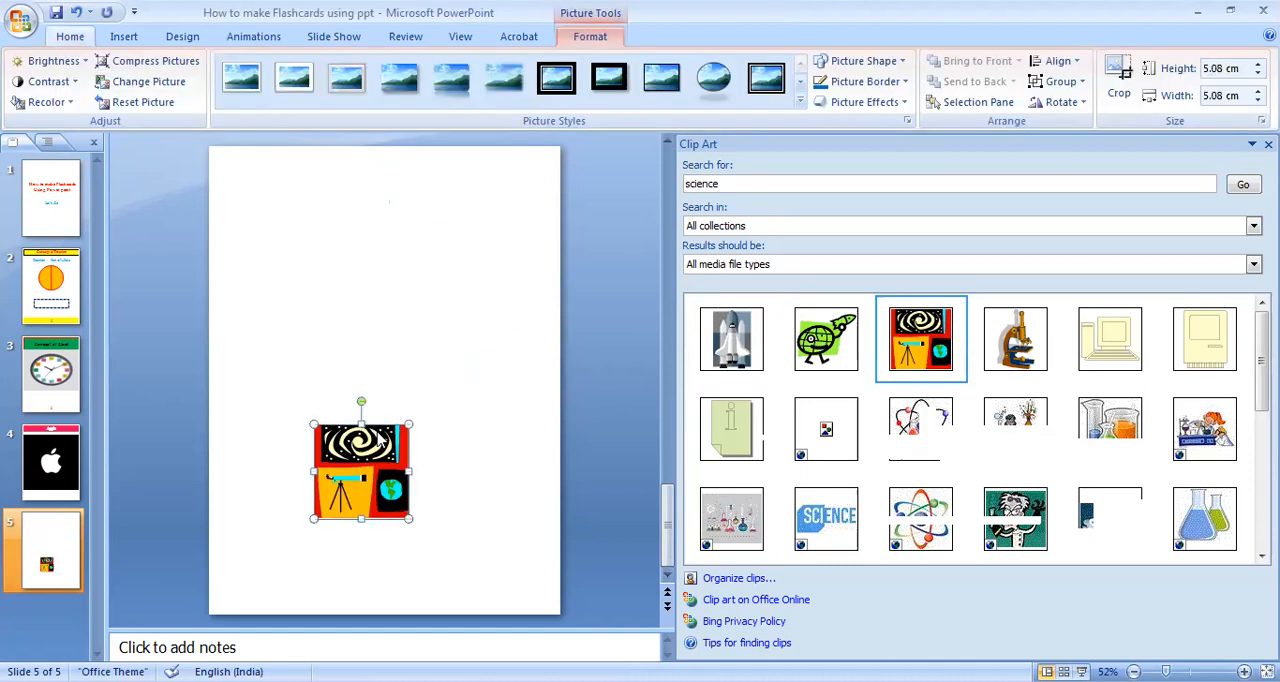
pyautogui.press('Delete')
# Search all clip art collections for "maths".
pyautogui.click(743, 183)
pyautogui.press('BackSpace')
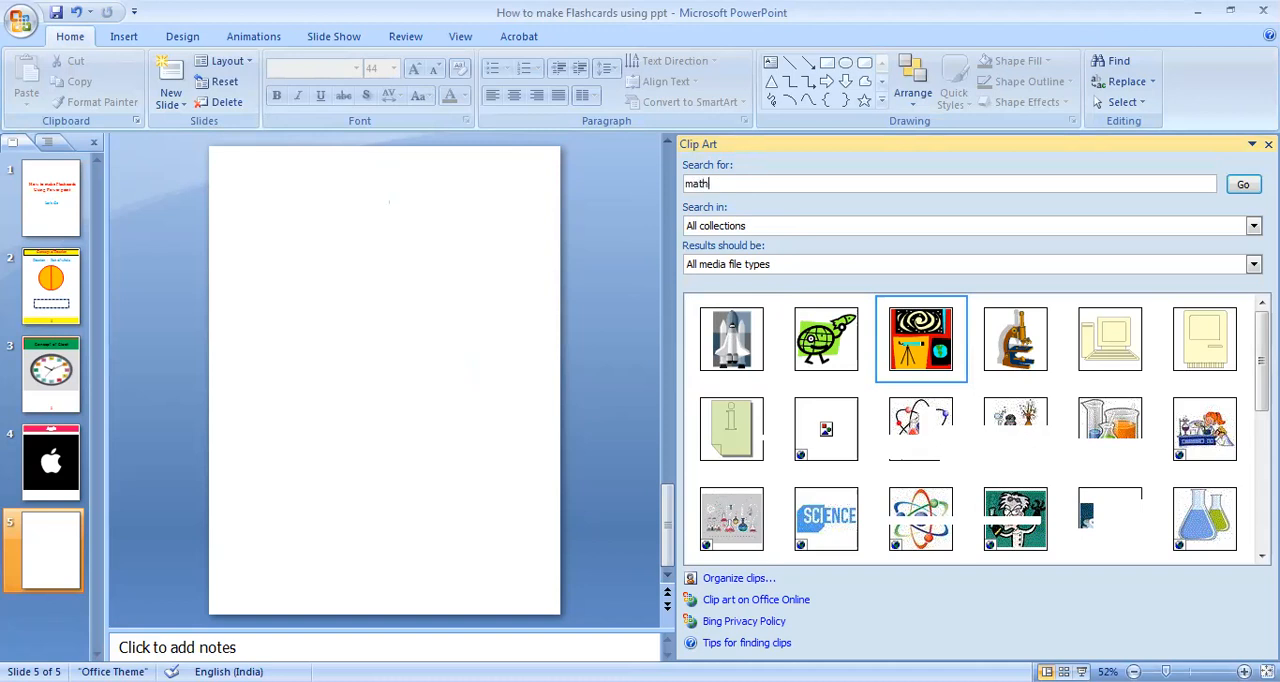
pyautogui.press('Return')
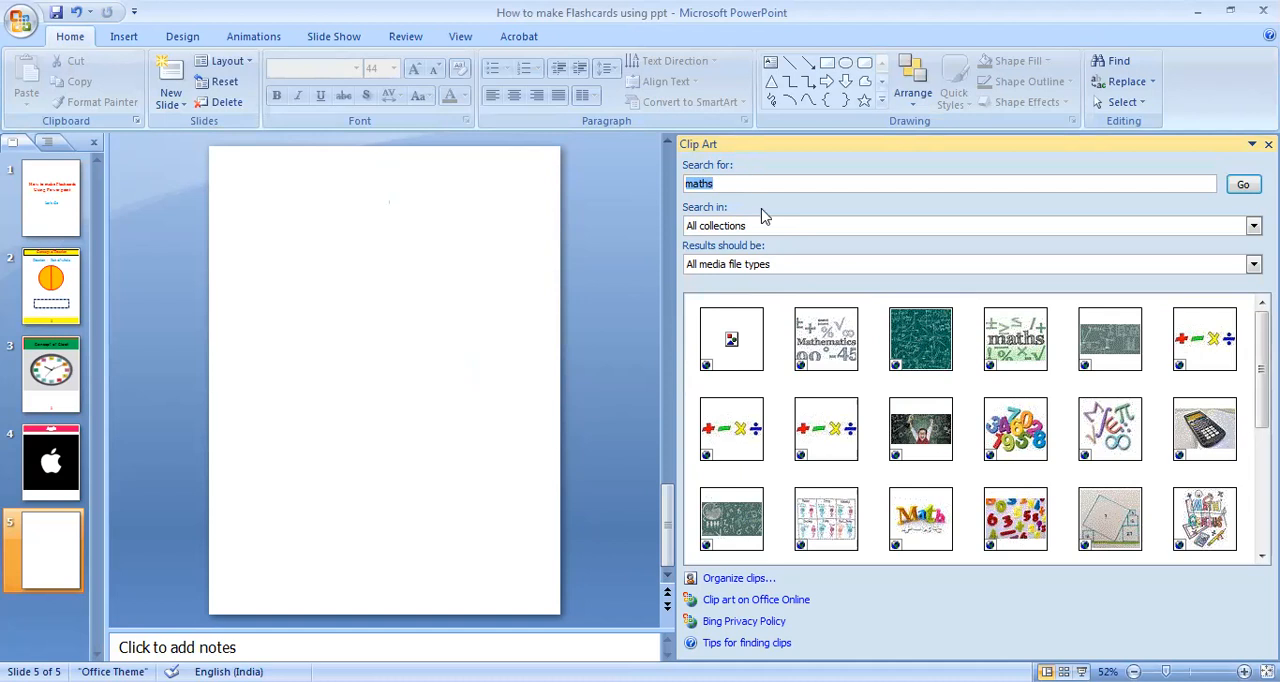
# Insert the "√-1 heart Math" clip, enlarge it to about 11.09 × 12.01 cm in slide 5's upper half, and close the clip art pane.
pyautogui.click(813, 187)
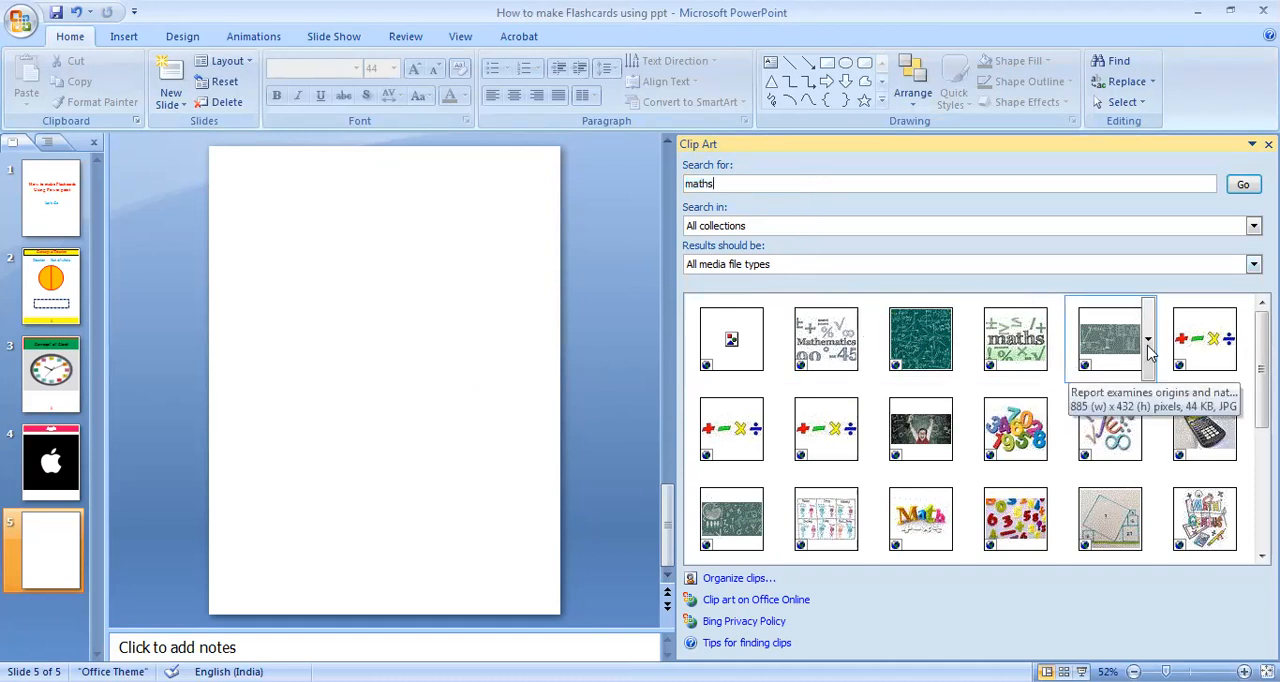
pyautogui.scroll(-1, 1262, 420)
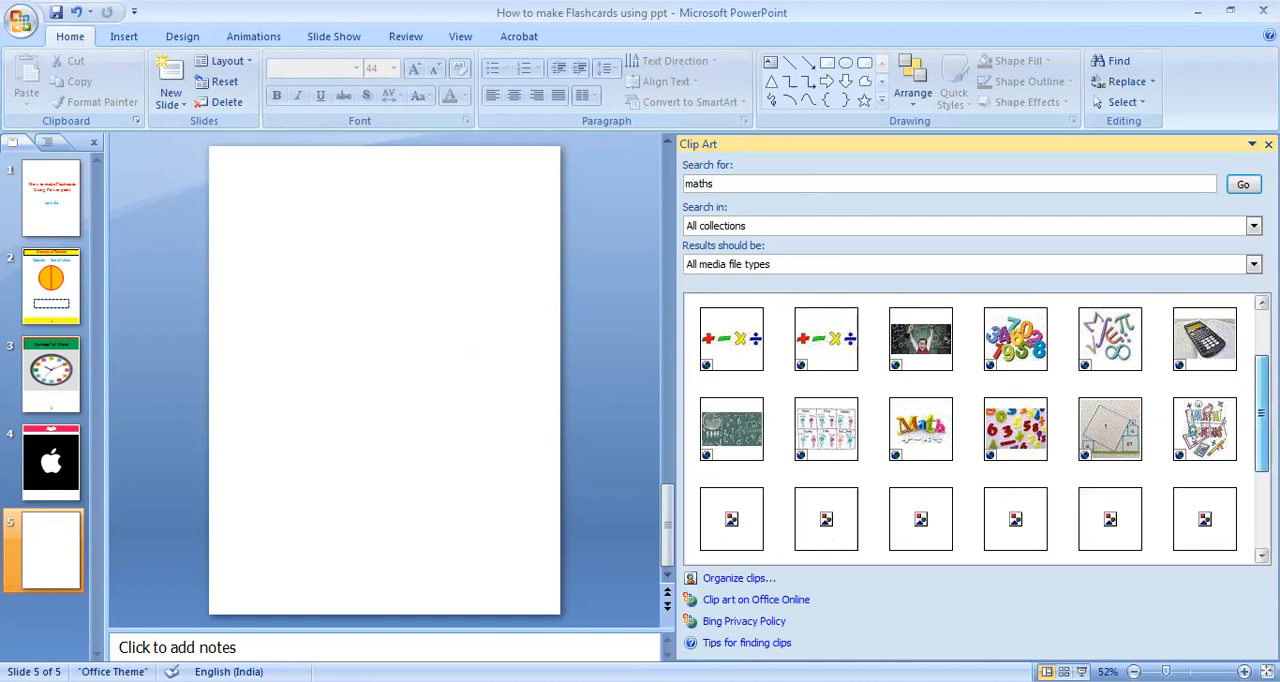
pyautogui.scroll(-2, 1186, 529)
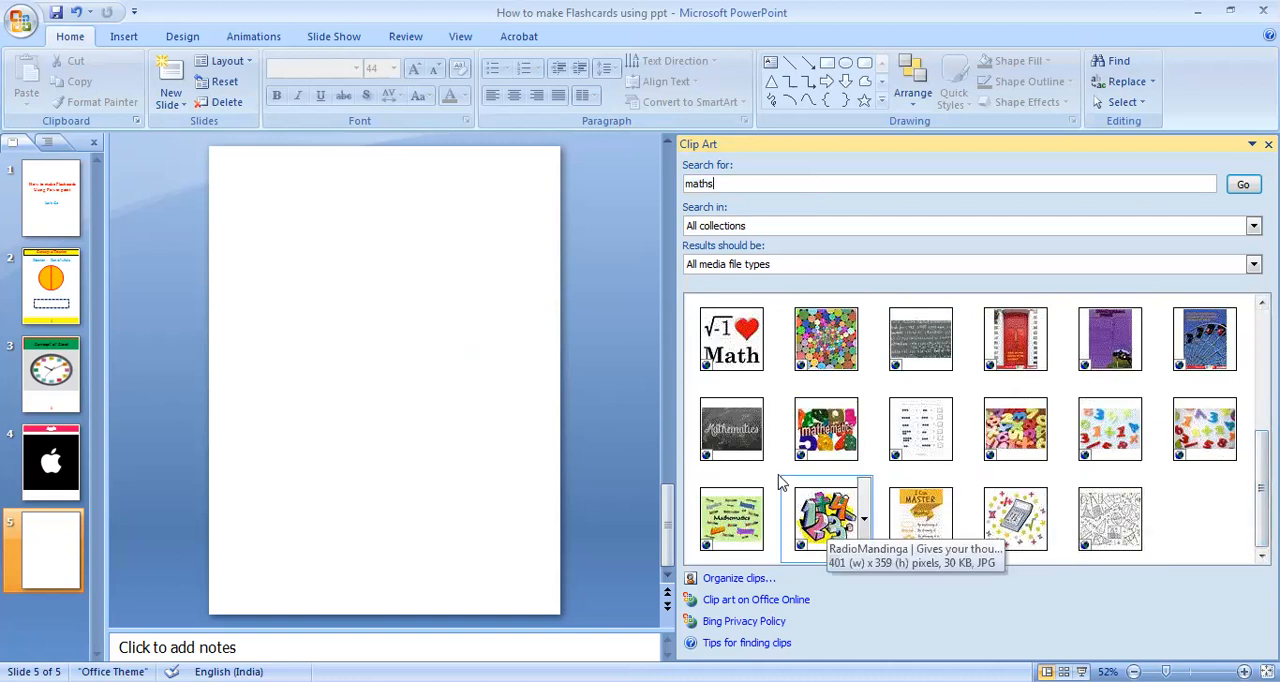
pyautogui.click(720, 345)
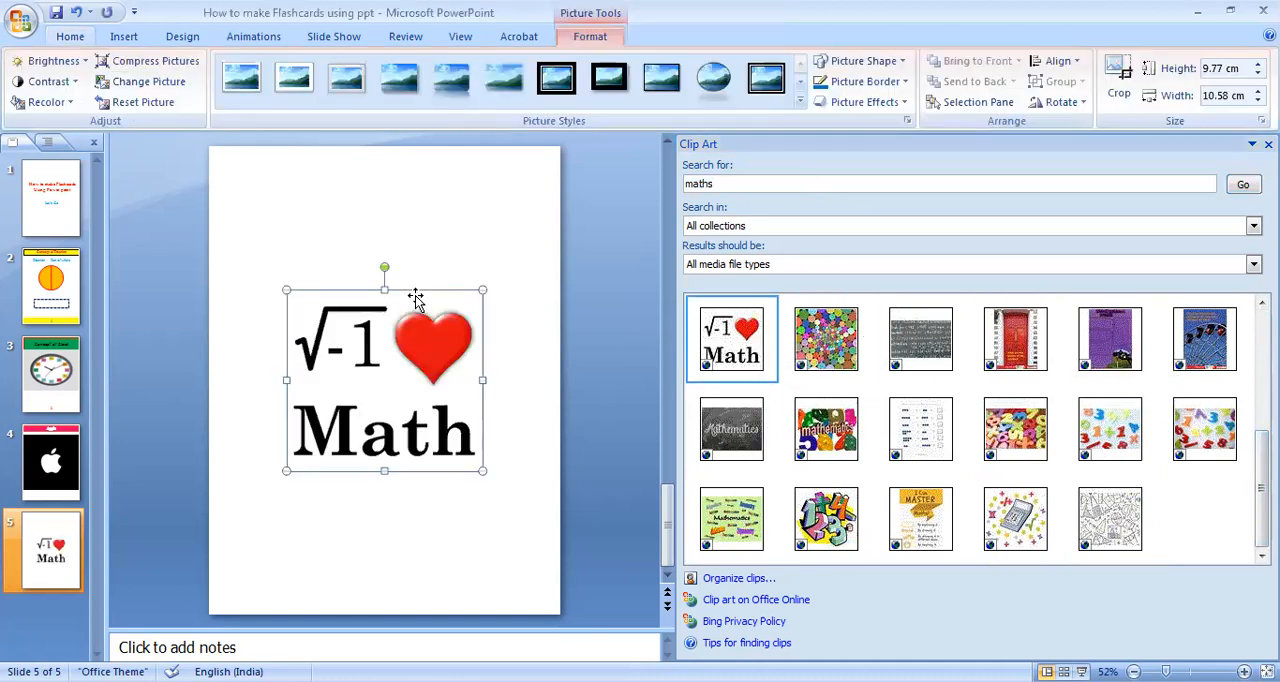
pyautogui.moveTo(482, 290); pyautogui.dragTo(508, 265)
pyautogui.moveTo(405, 322); pyautogui.dragTo(395, 278)
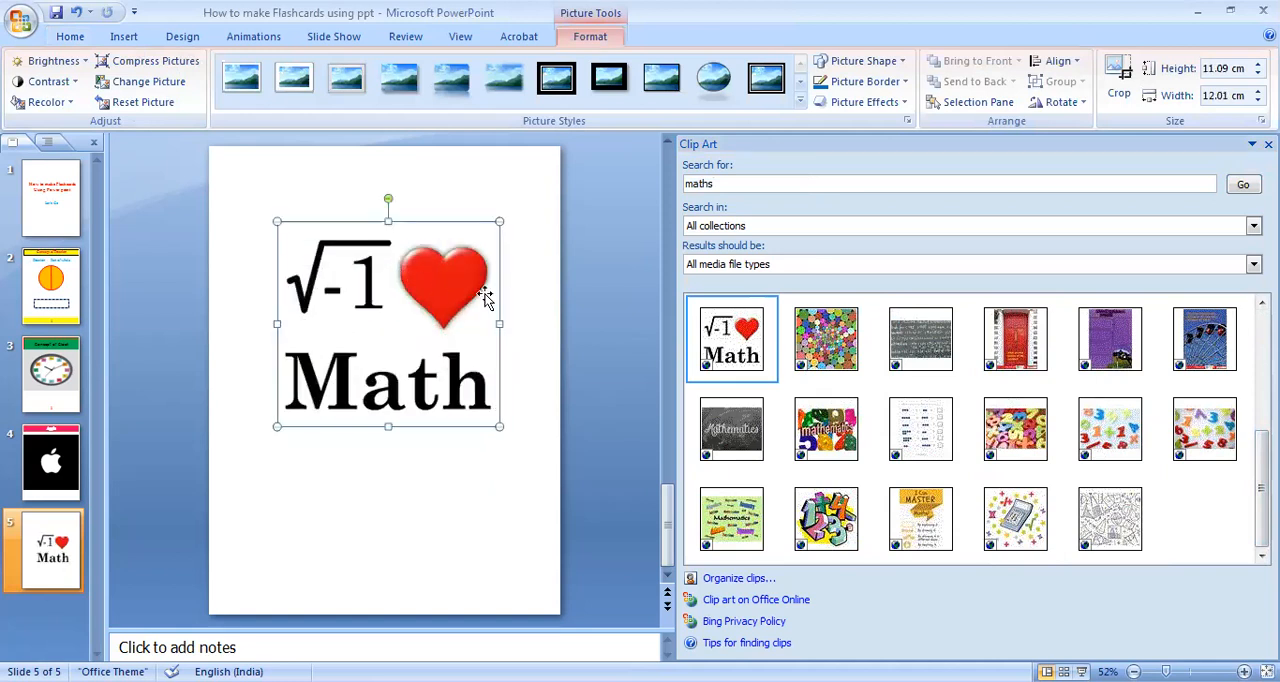
pyautogui.click(1268, 144)
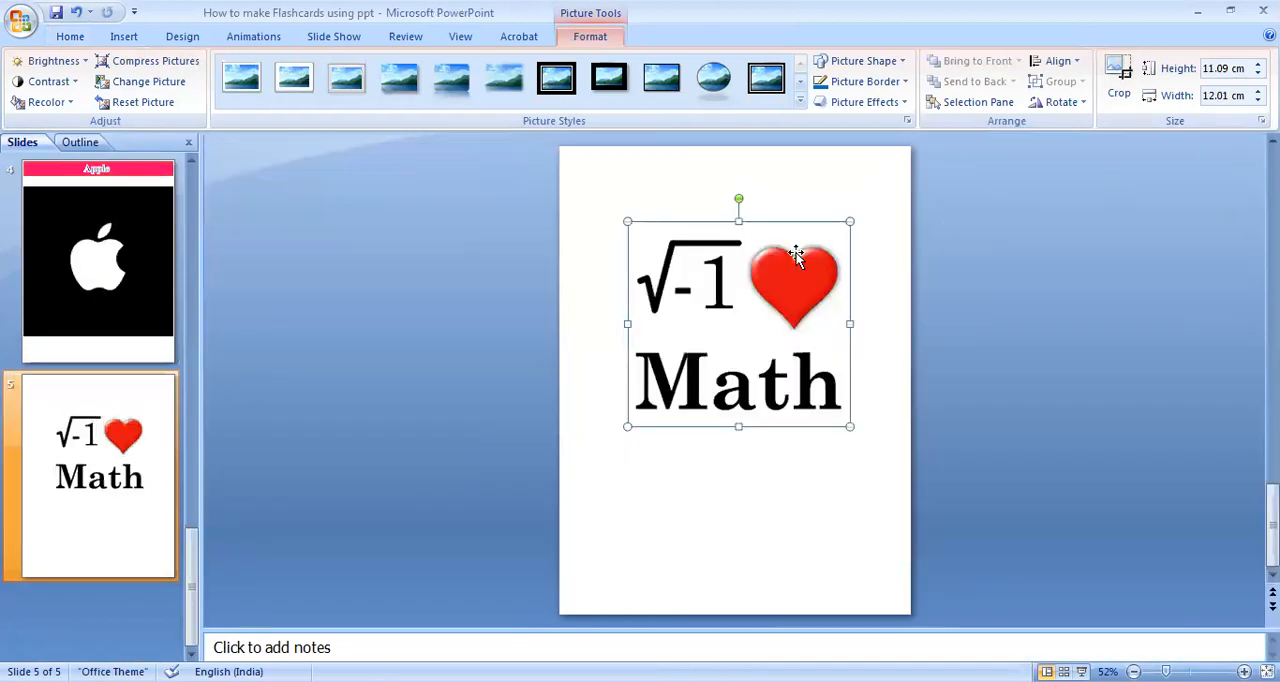
pyautogui.click(265, 339)
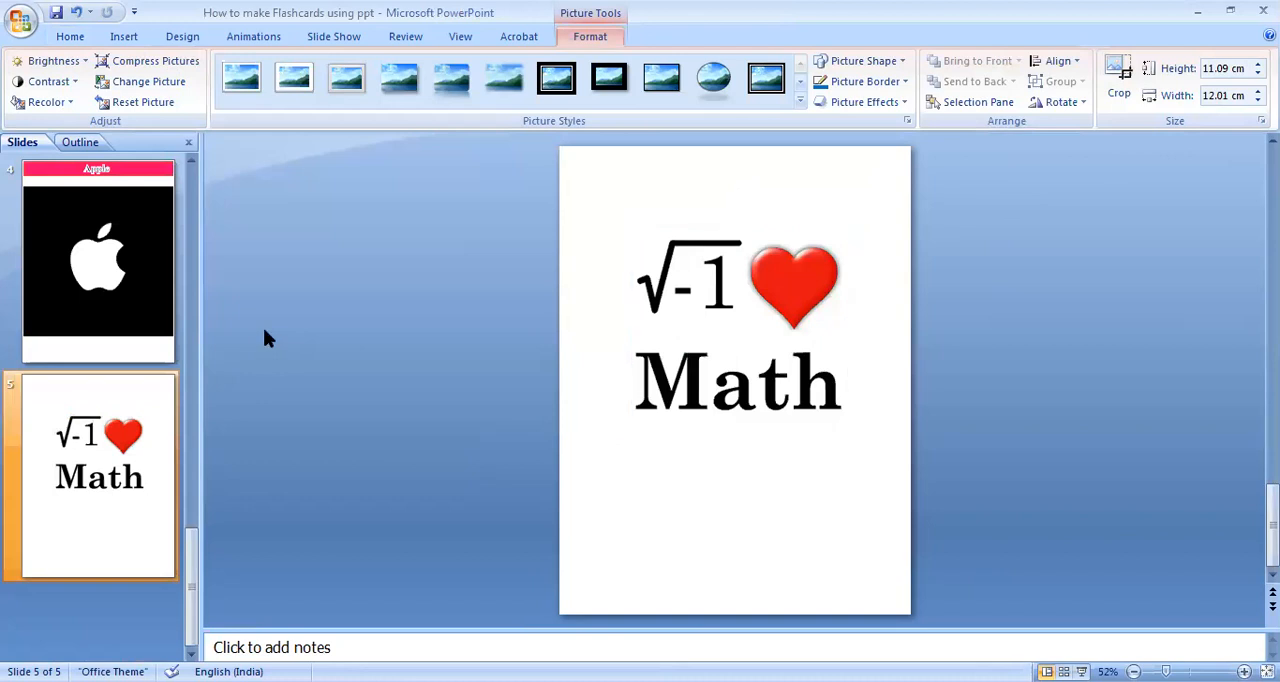